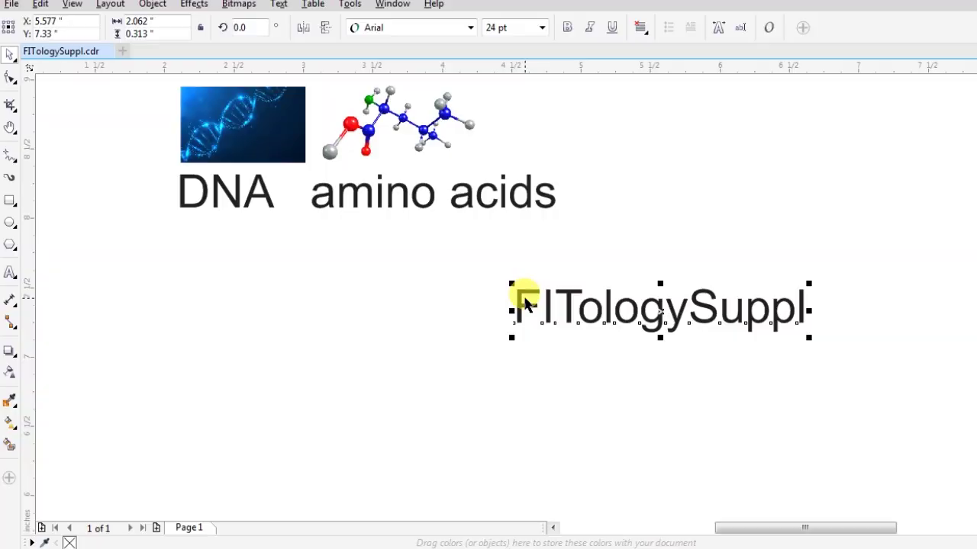
Nudge the FITologySuppl text up slightly and shift the DNA/amino acids labels a little.
drag(526, 284, 526, 280)
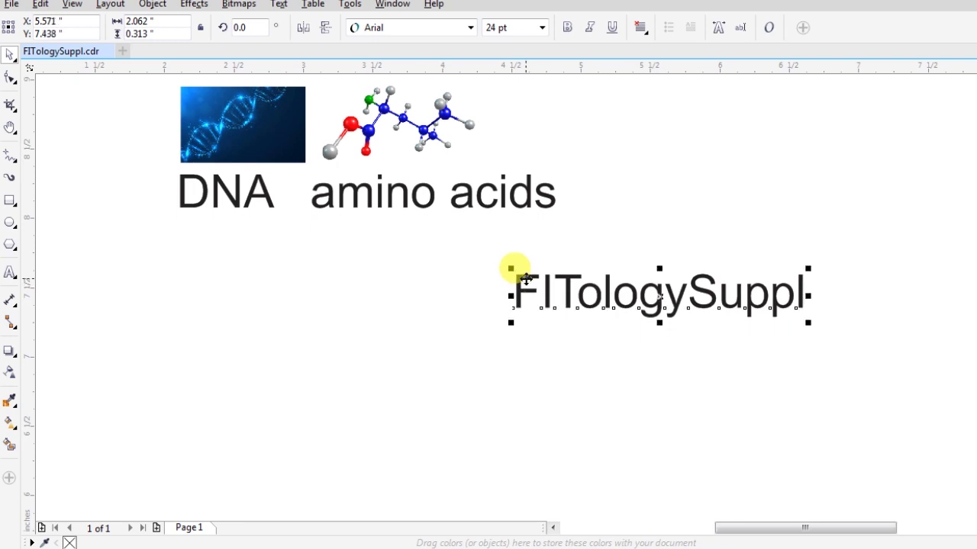
click(341, 206)
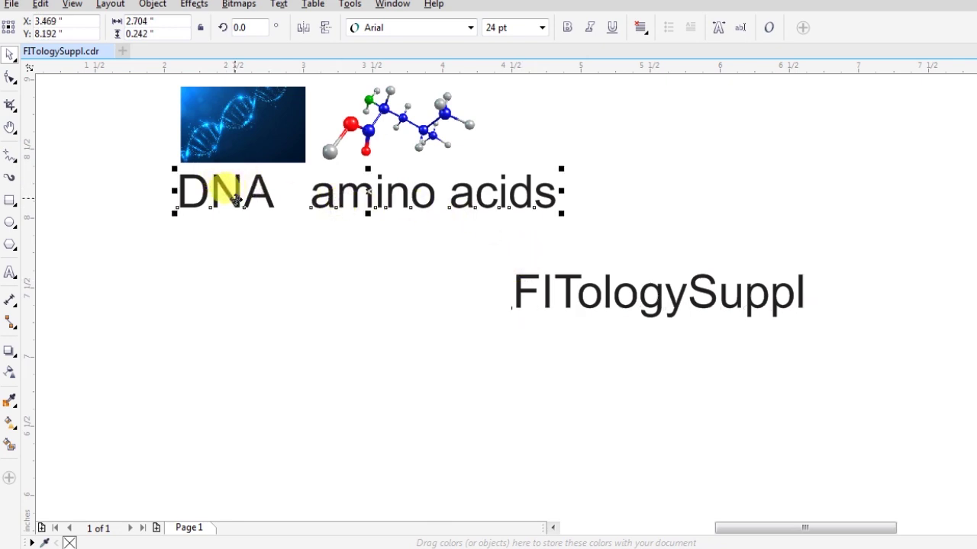
drag(237, 200, 239, 204)
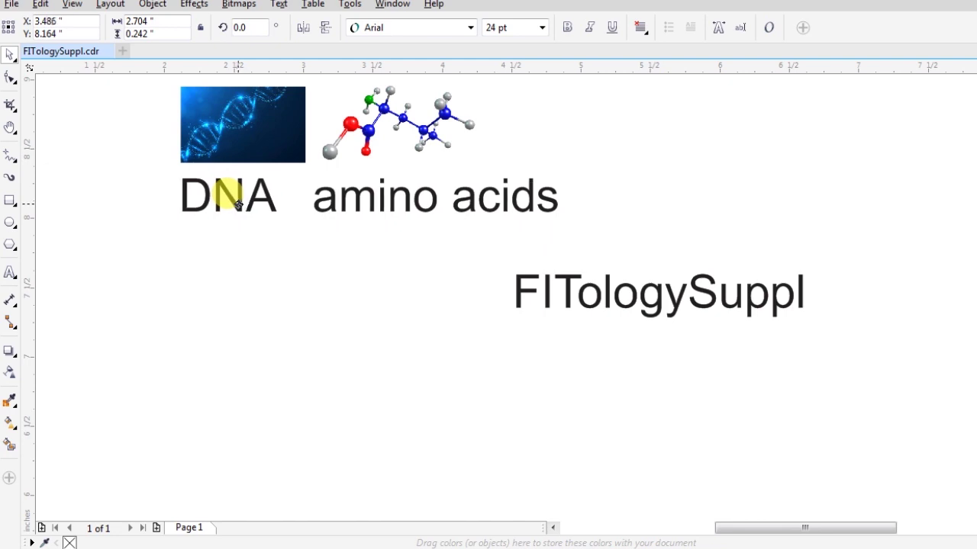
click(357, 243)
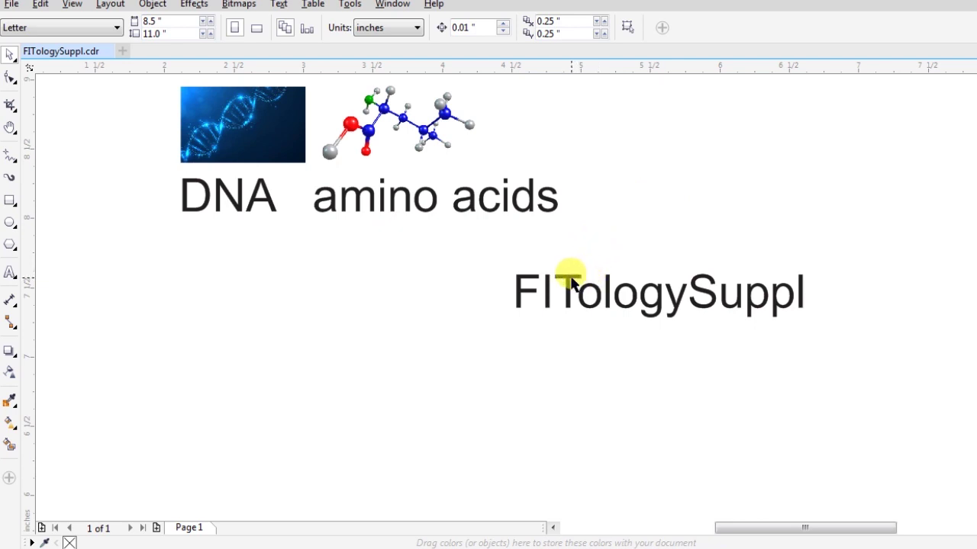
drag(571, 280, 573, 280)
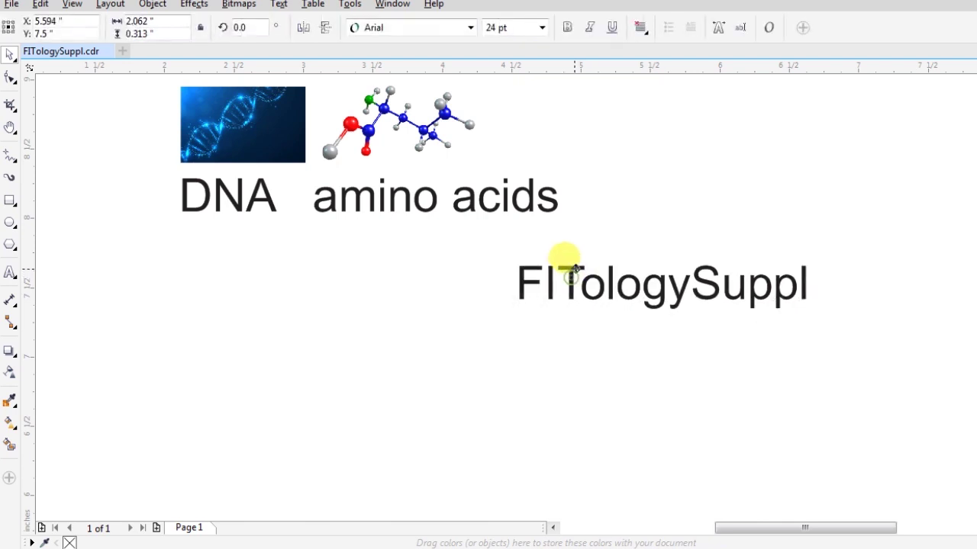
Fine-tune the DNA/amino acids labels with small left/right nudges, then shift FITologySuppl slightly left.
drag(421, 214, 419, 215)
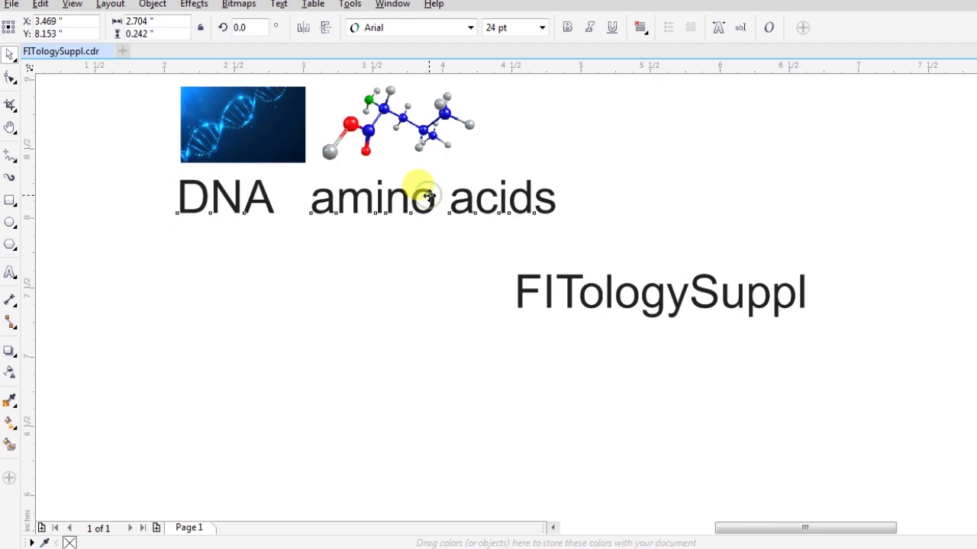
drag(428, 197, 431, 197)
click(452, 231)
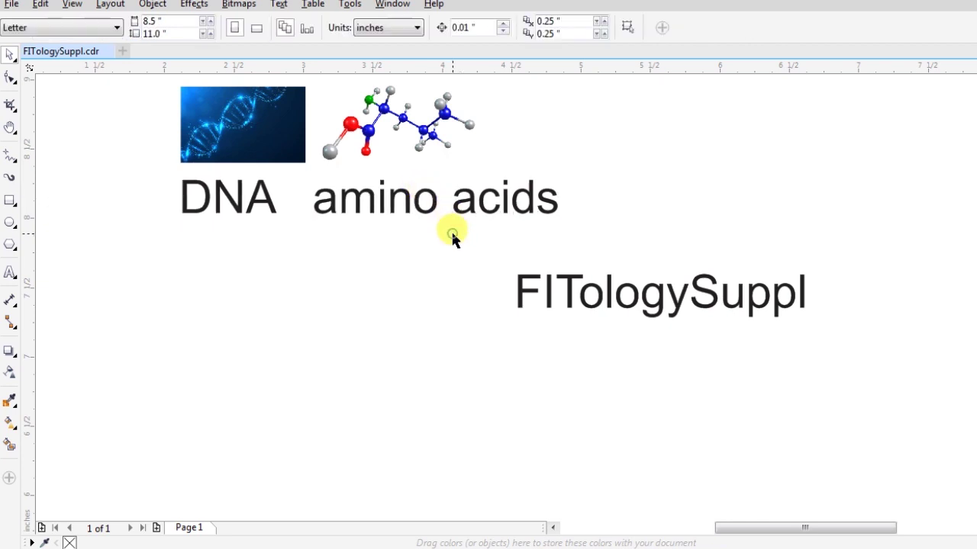
click(469, 213)
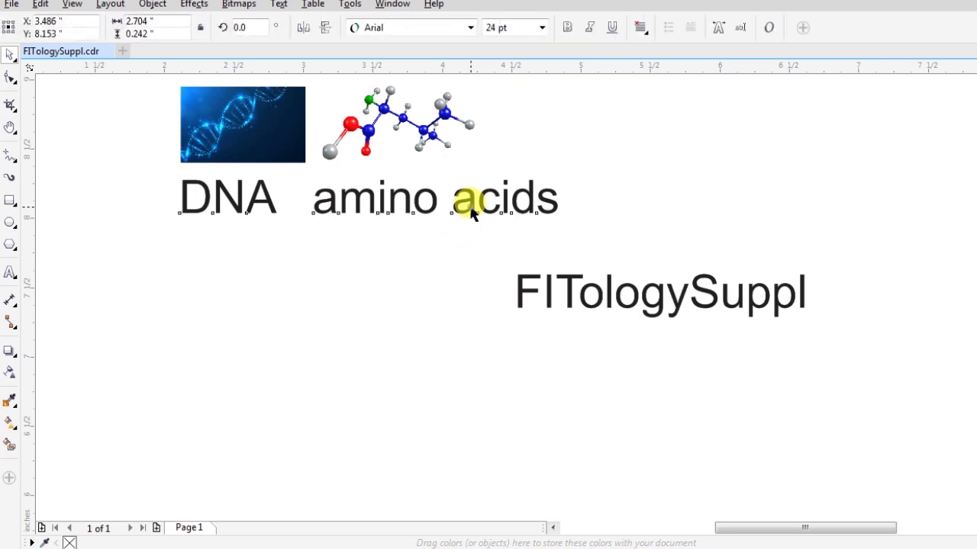
drag(471, 209, 474, 209)
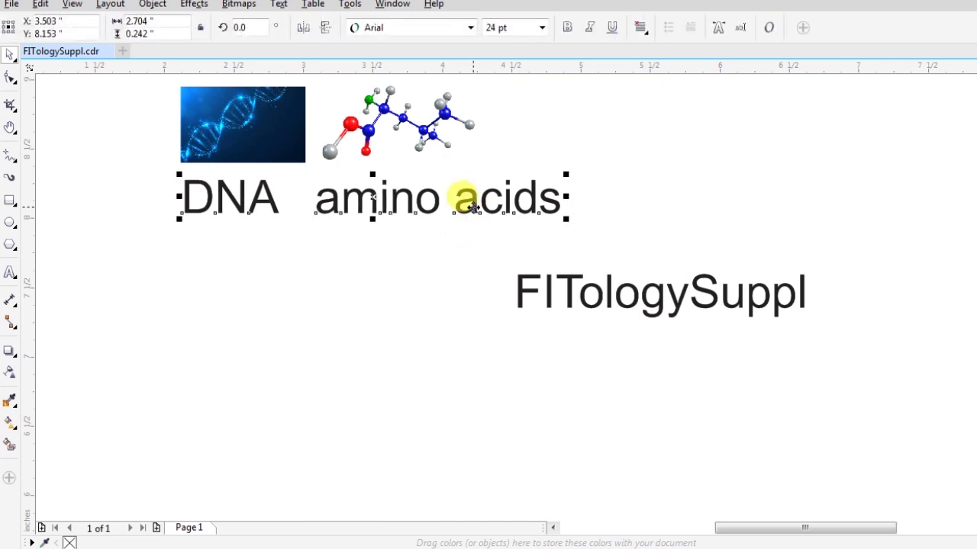
click(446, 244)
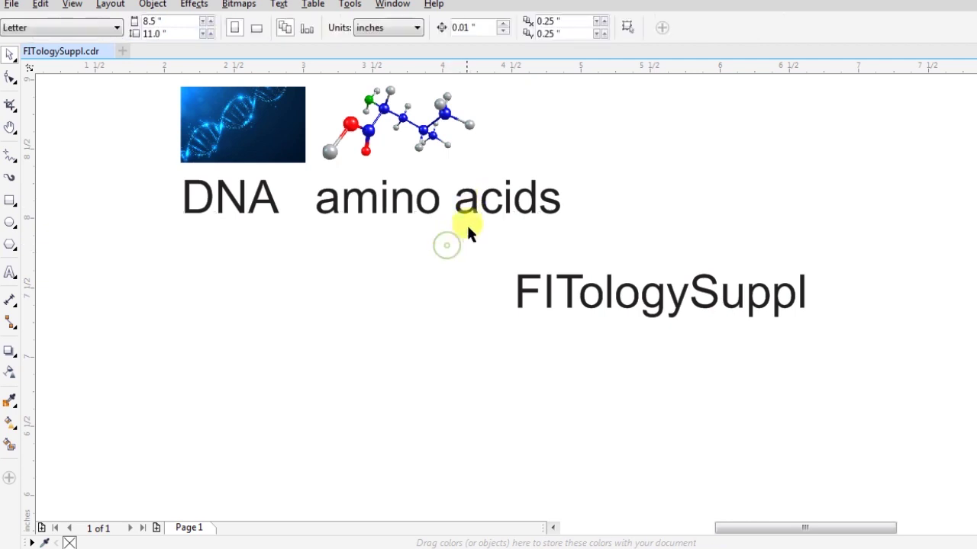
drag(474, 219, 471, 219)
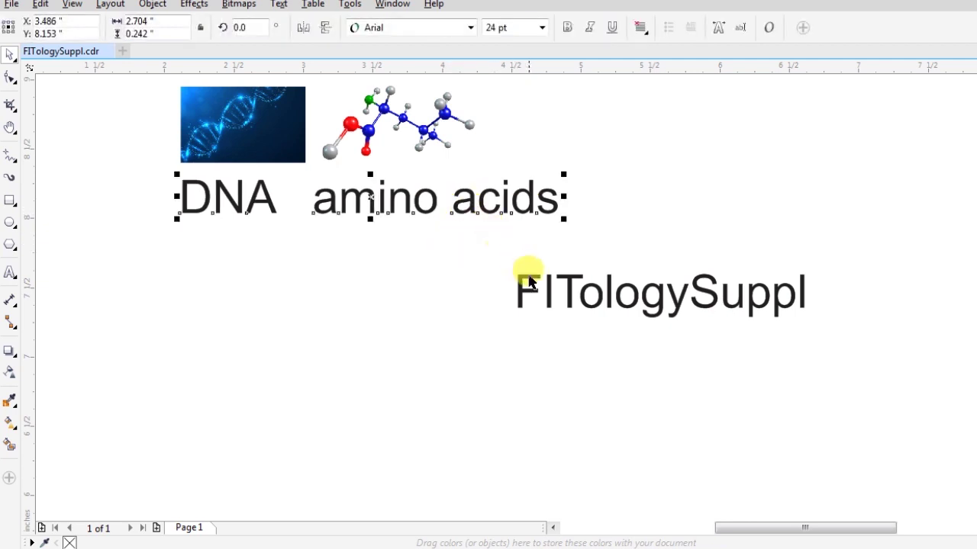
drag(525, 284, 520, 283)
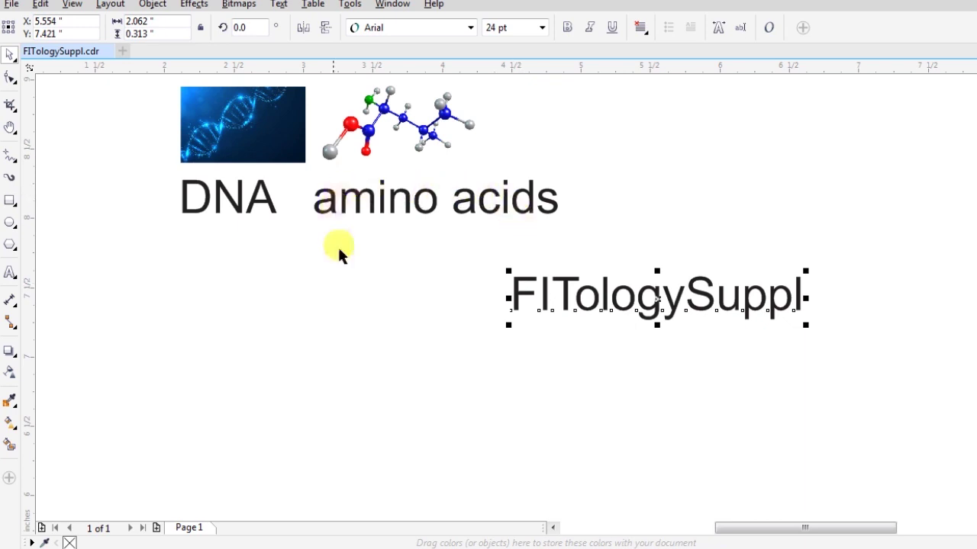
Move the amino-acid molecule image right so it sits centred above the amino acids label.
click(277, 142)
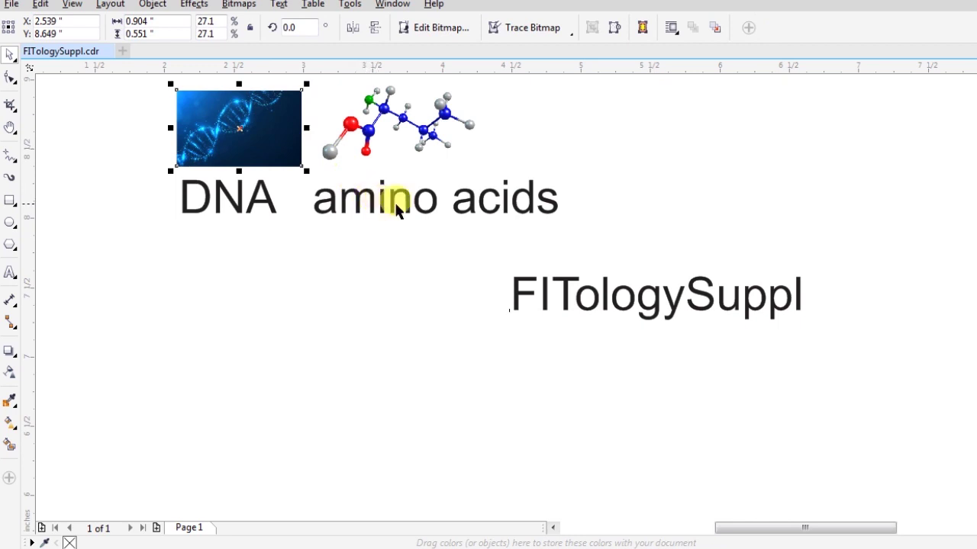
click(461, 143)
drag(461, 143, 473, 144)
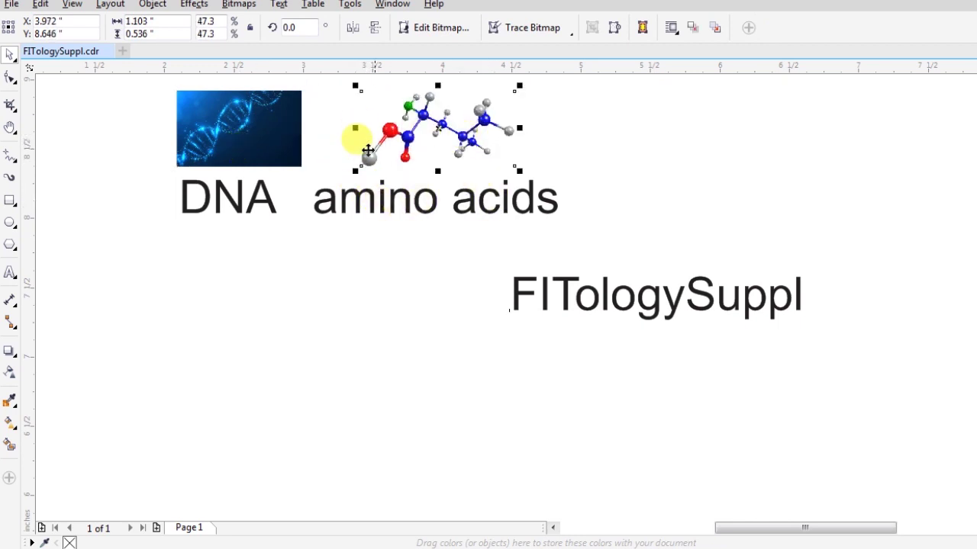
Nudge the FITologySuppl text down and left, then clear the selection.
mouse_move(550, 297)
mouse_down()
mouse_move(539, 306)
mouse_move(539, 296)
mouse_up()
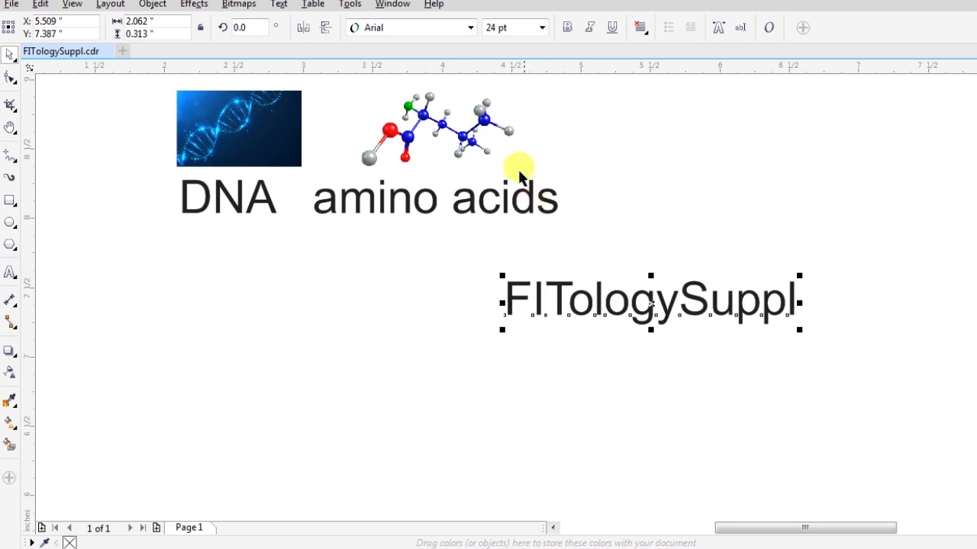
mouse_move(146, 107)
mouse_down()
mouse_move(505, 183)
mouse_move(590, 221)
mouse_up()
key(Escape)
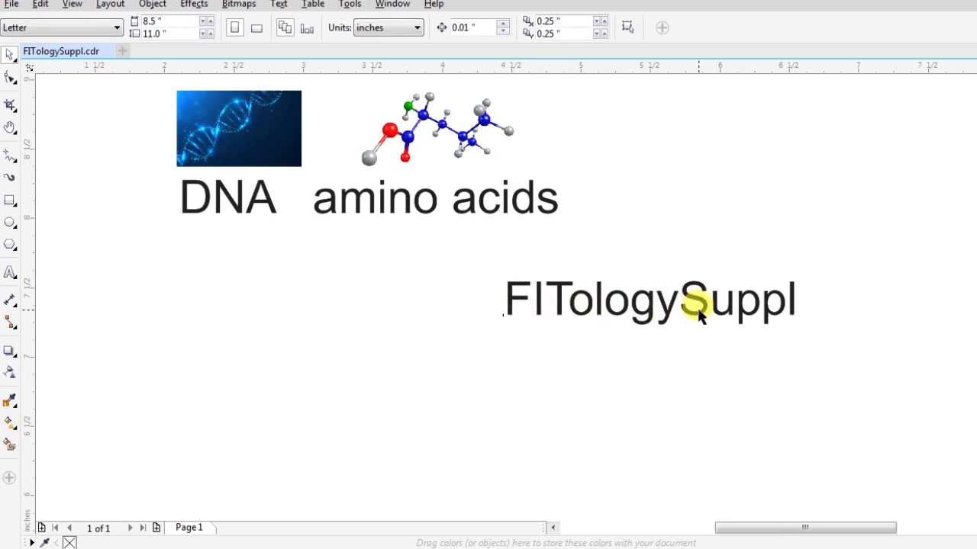
Make two stacked copies of FITologySuppl below the original and set the top one in Eras Bold ITC.
mouse_move(562, 279)
mouse_down()
mouse_move(571, 285)
mouse_move(556, 254)
mouse_move(571, 324)
mouse_up()
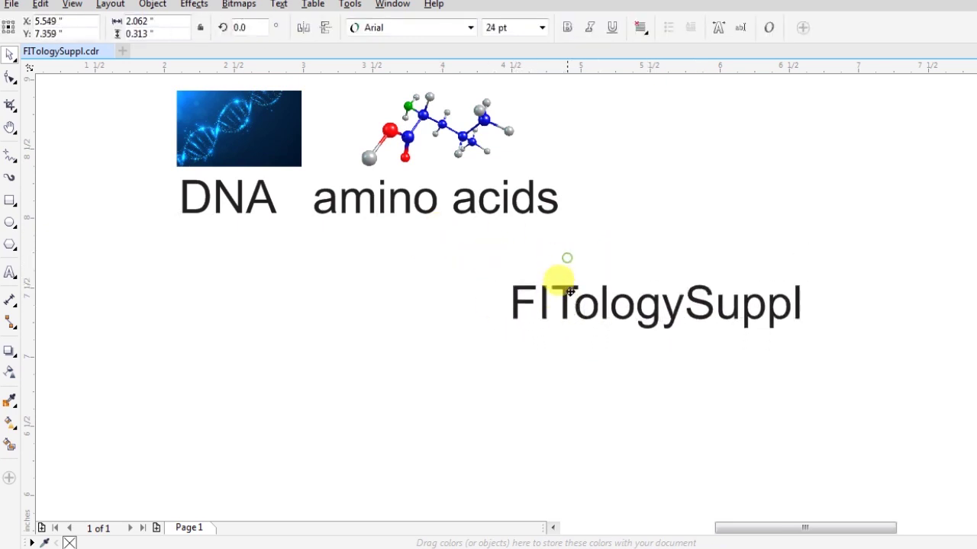
right_click(570, 324)
drag(557, 325, 562, 389)
right_click(563, 388)
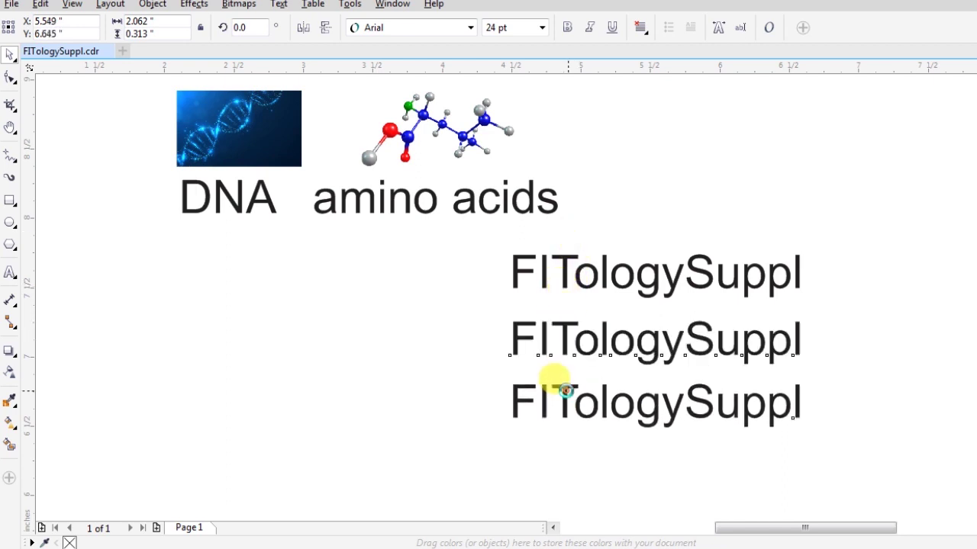
click(565, 281)
click(378, 30)
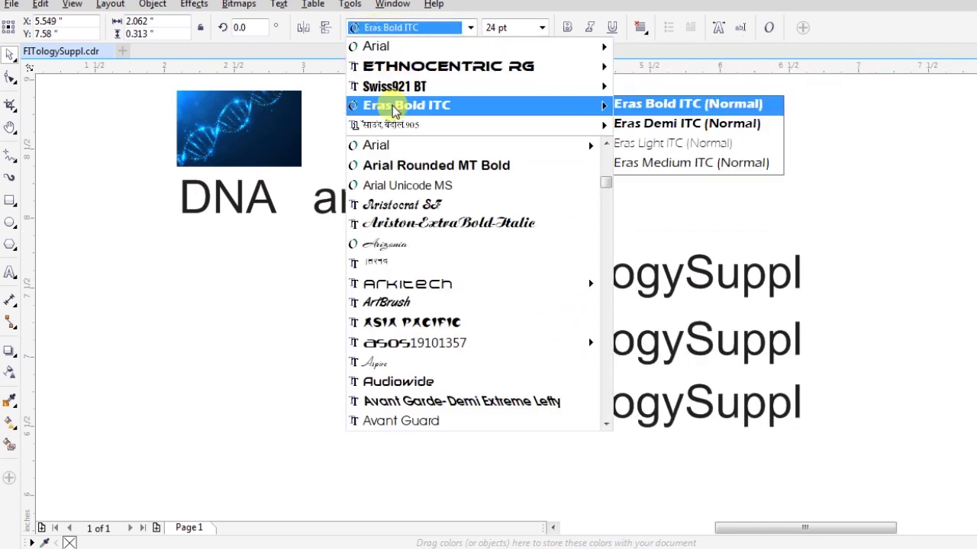
click(395, 107)
Set the middle FITologySuppl copy in Ethnocentric Rg at 19 pt.
click(564, 327)
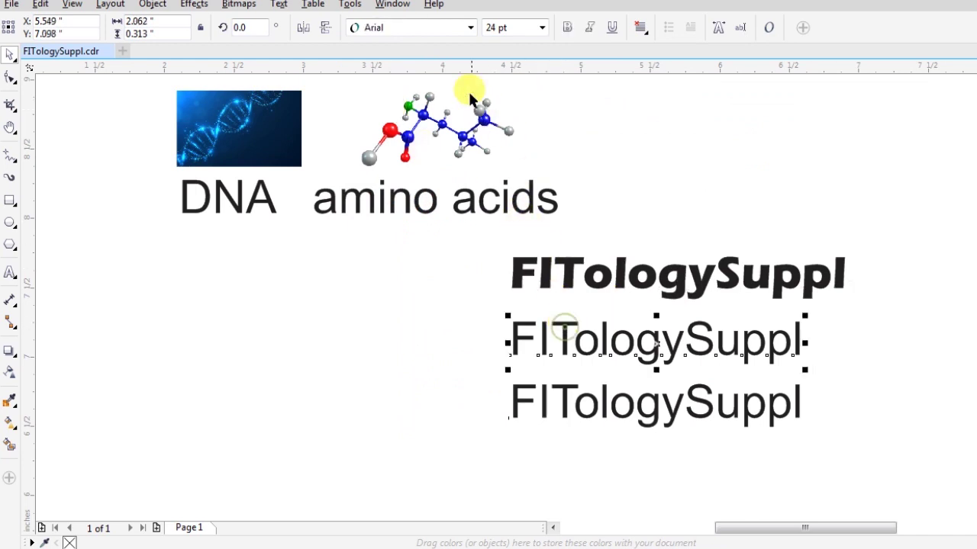
click(414, 27)
mouse_move(394, 106)
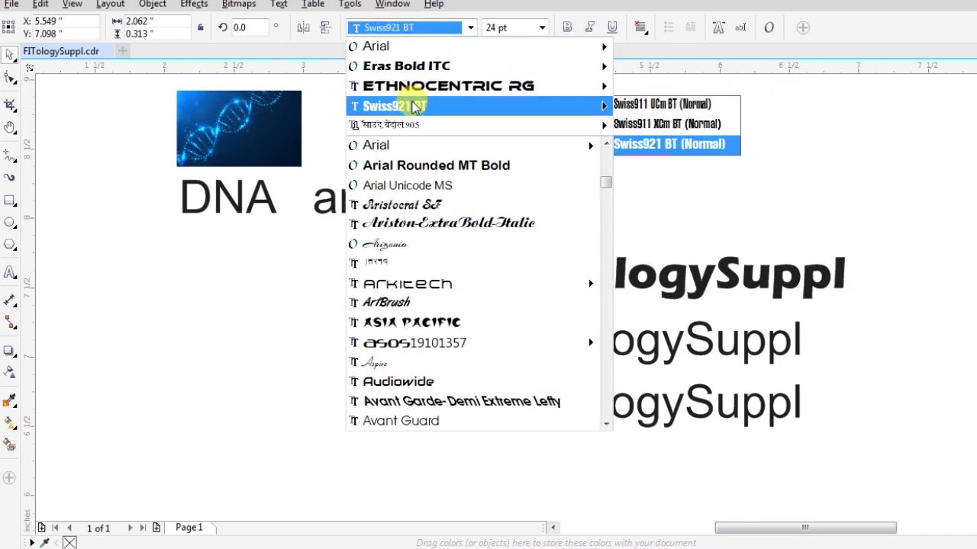
click(414, 107)
click(412, 28)
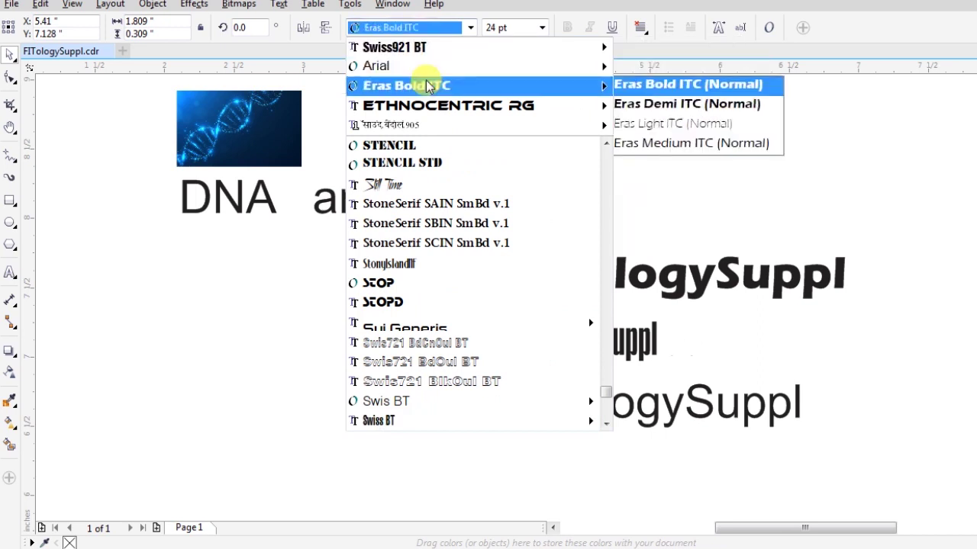
text(Er)
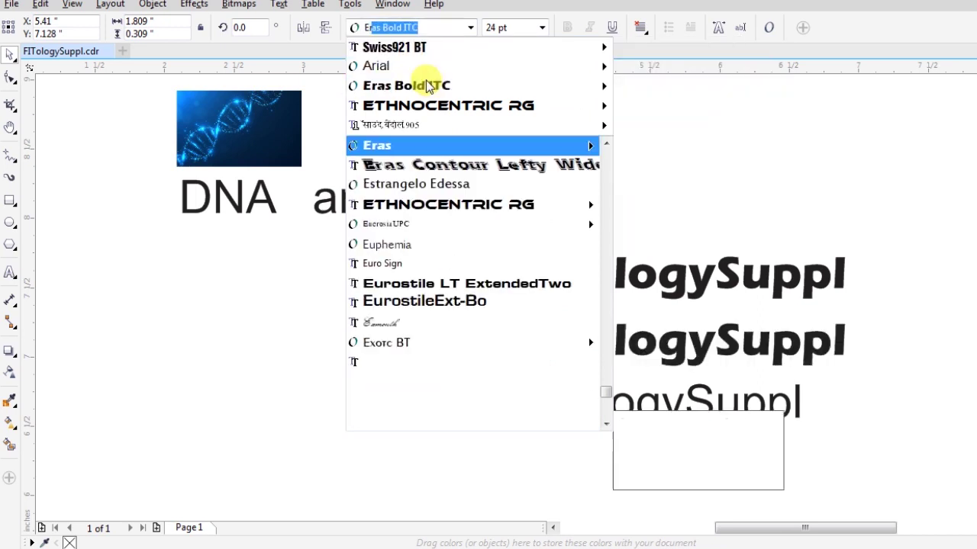
key(Down)
key(Down)
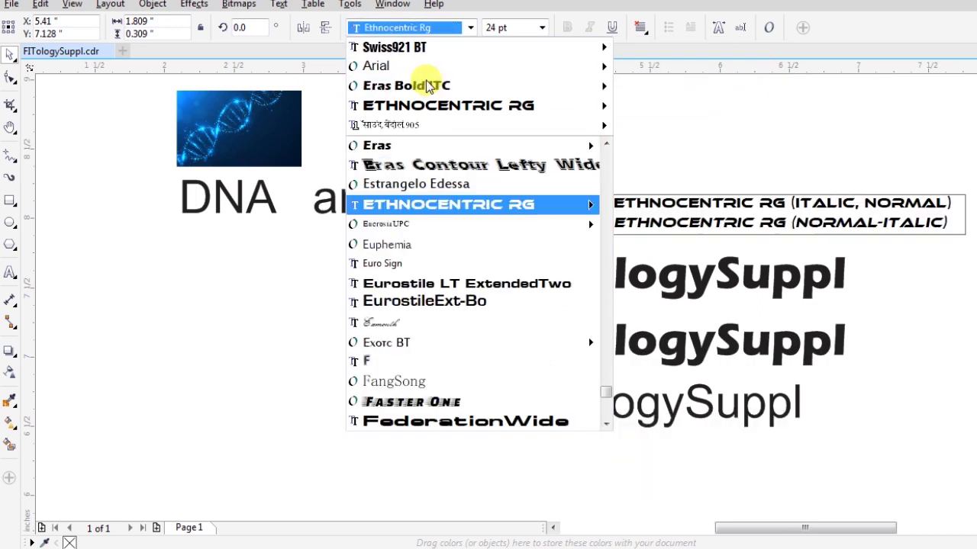
key(Return)
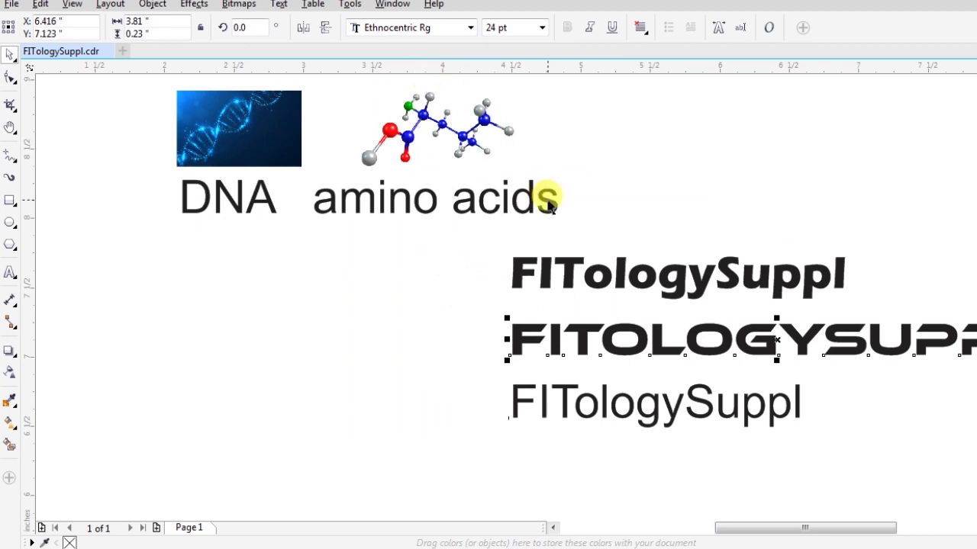
key(ctrl+KP_4)
key(ctrl+KP_4)
key(ctrl+KP_2)
key(ctrl+KP_2)
key(ctrl+KP_2)
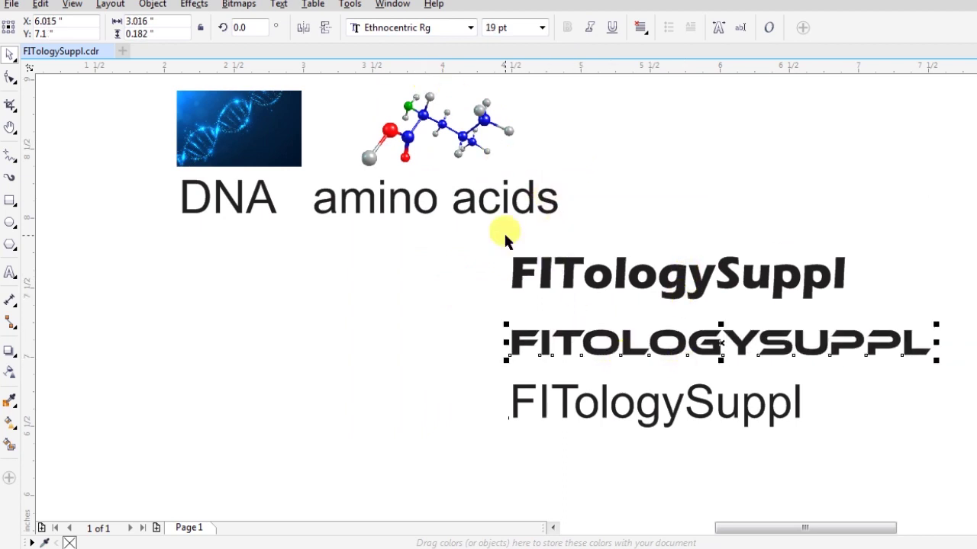
click(471, 253)
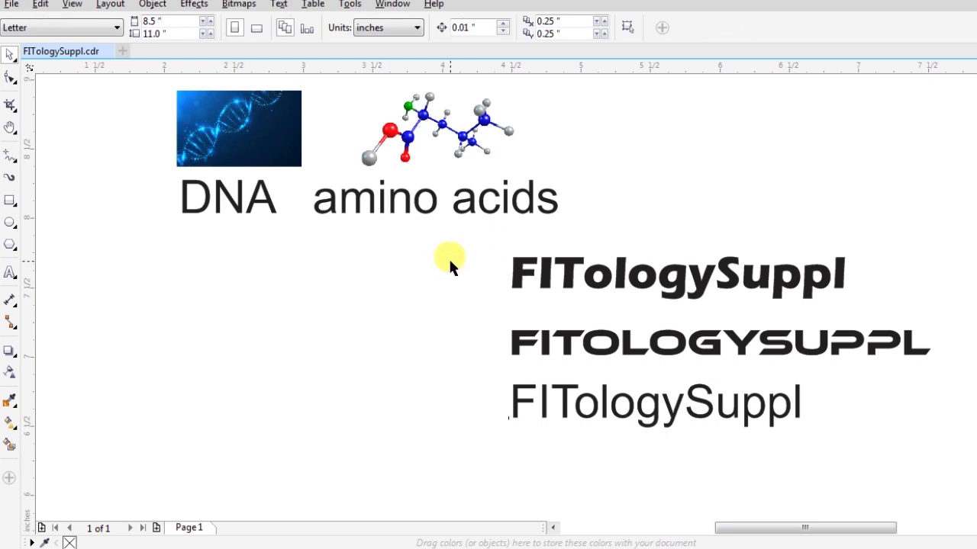
key(F7)
Draw a circle and a square beside it, rotating the square 45° into a diamond.
drag(208, 312, 295, 353)
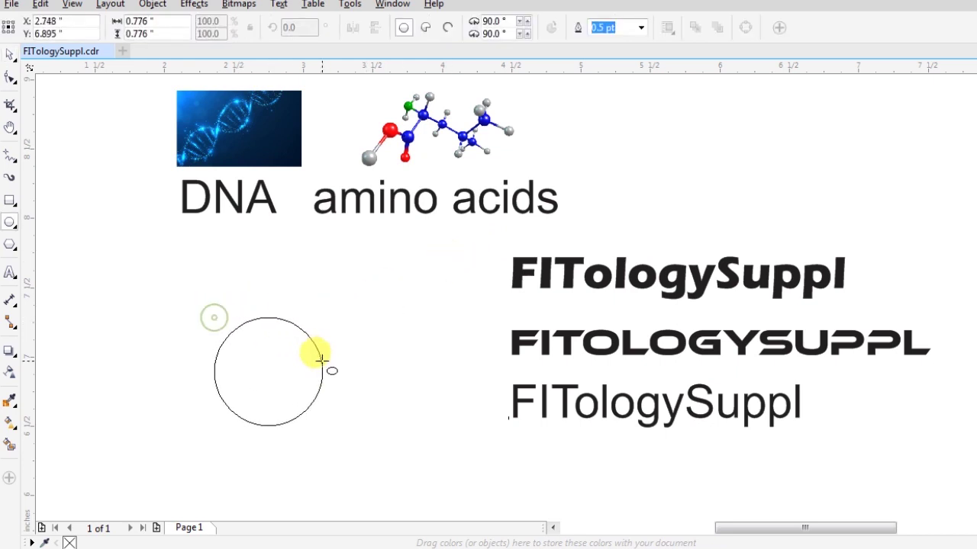
key(F6)
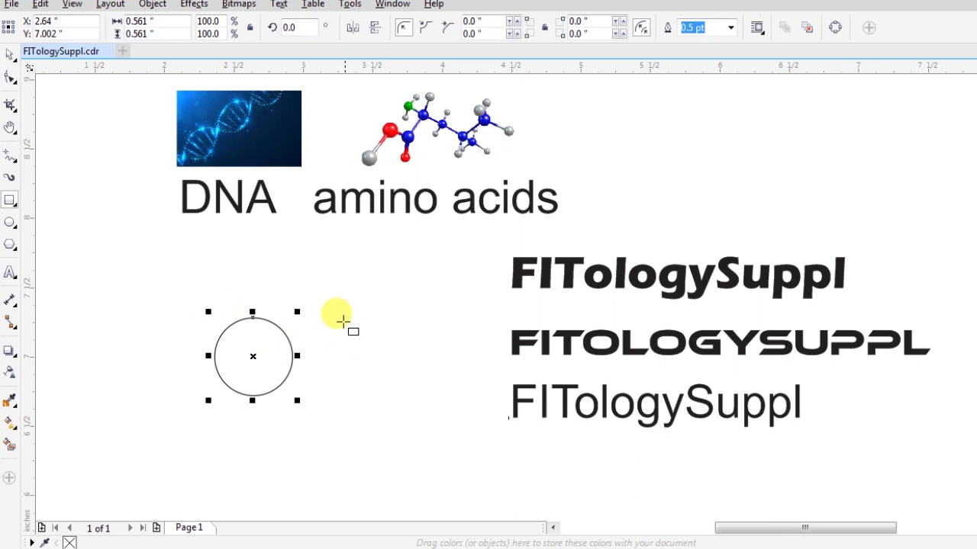
drag(343, 321, 415, 391)
key(space)
click(380, 354)
drag(414, 314, 438, 355)
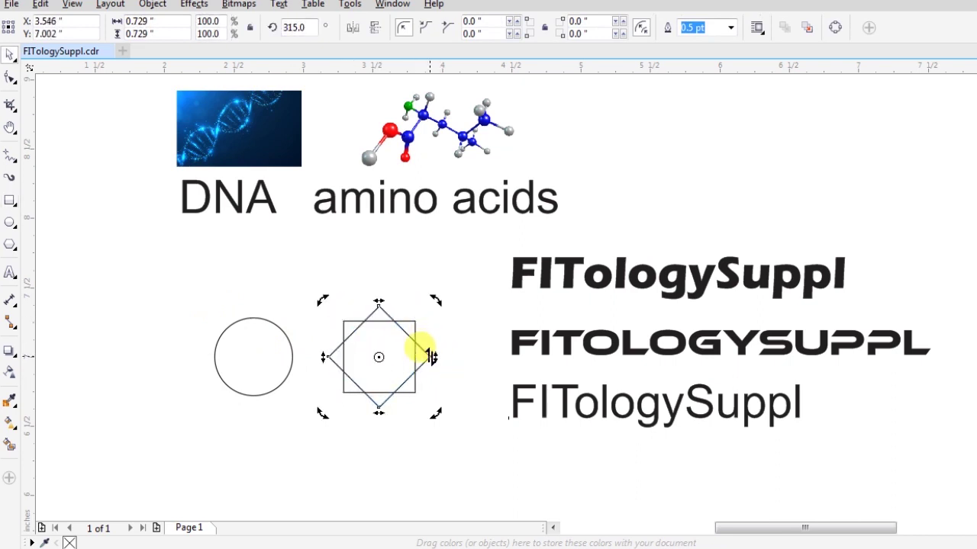
click(430, 357)
Round the diamond's corners to 0.114" and fill both diamond and circle black without outlines.
drag(420, 365, 415, 324)
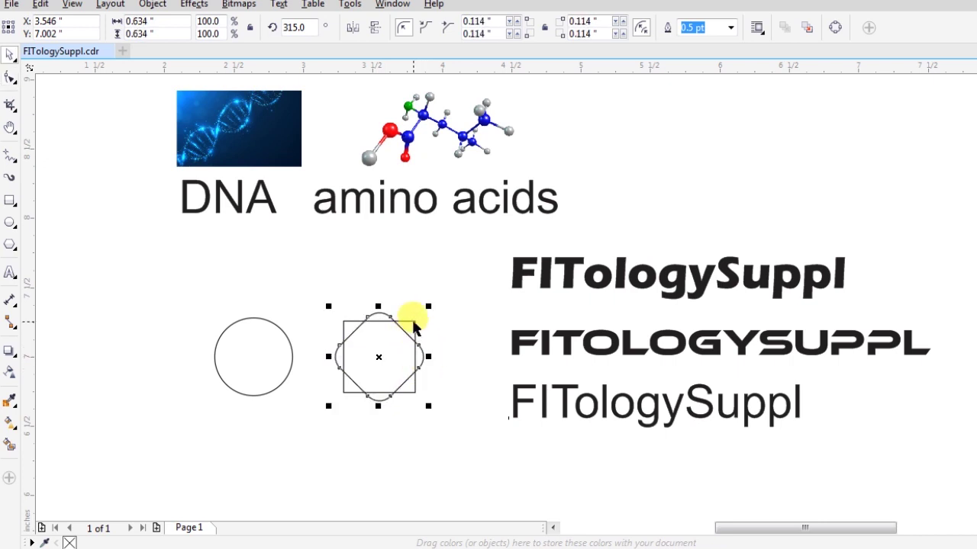
click(415, 320)
click(409, 332)
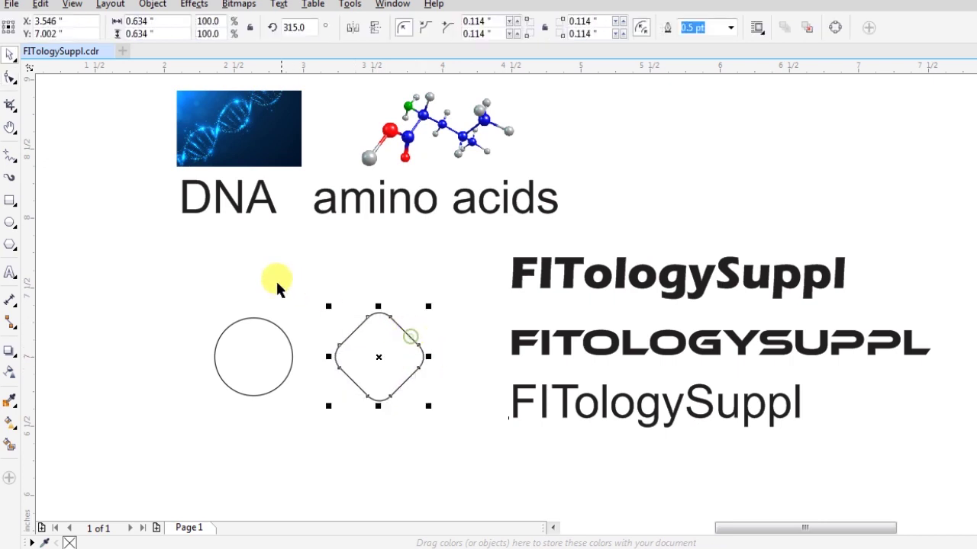
shift+click(273, 326)
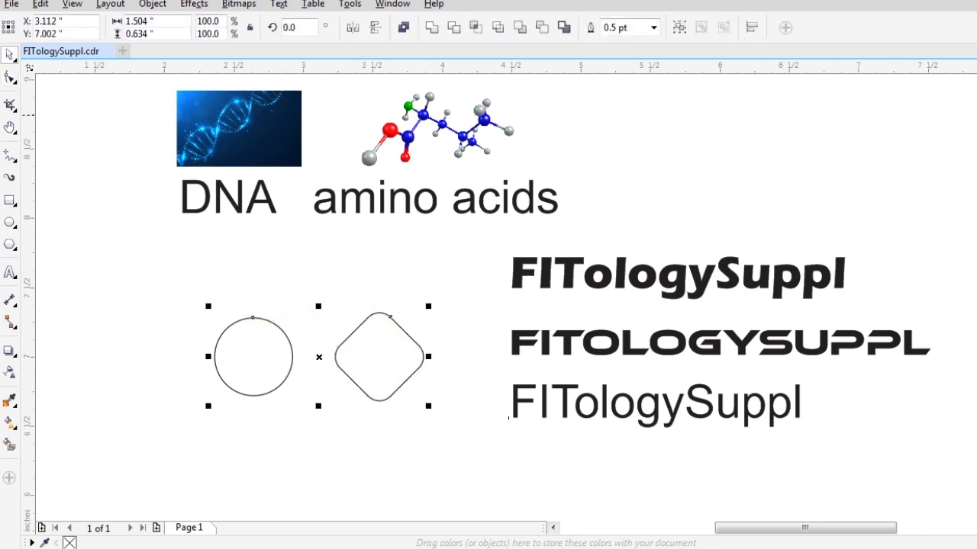
click(763, 135)
key(F6)
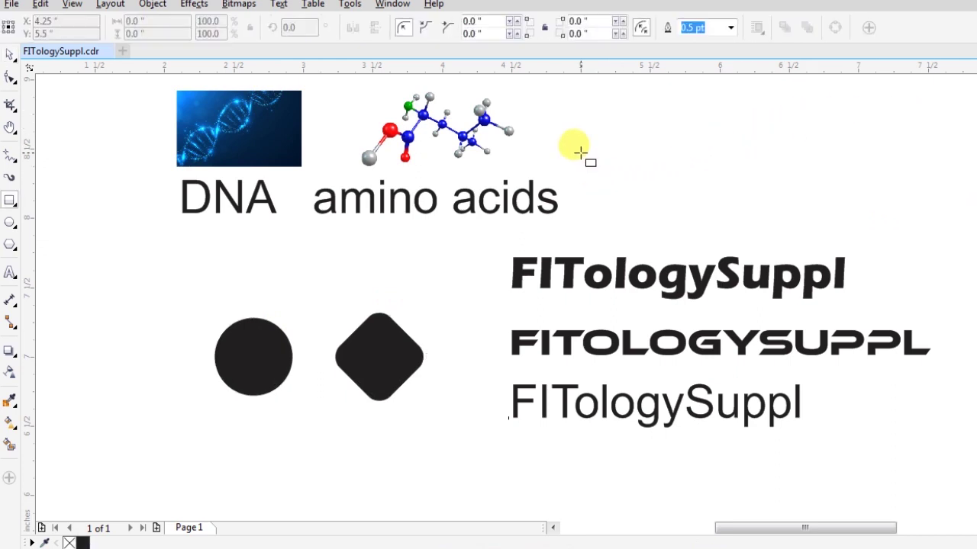
Add a black rectangle beside amino acids and an orange copy (about C5 M80 K0) next to it.
mouse_move(580, 153)
mouse_down()
mouse_move(648, 203)
mouse_move(690, 179)
mouse_up()
click(697, 151)
key(shift+F11)
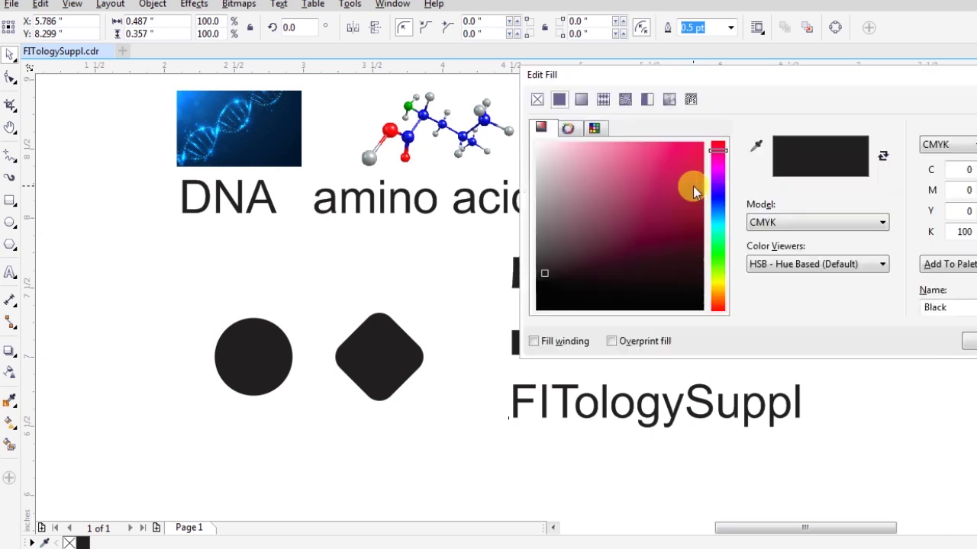
click(965, 170)
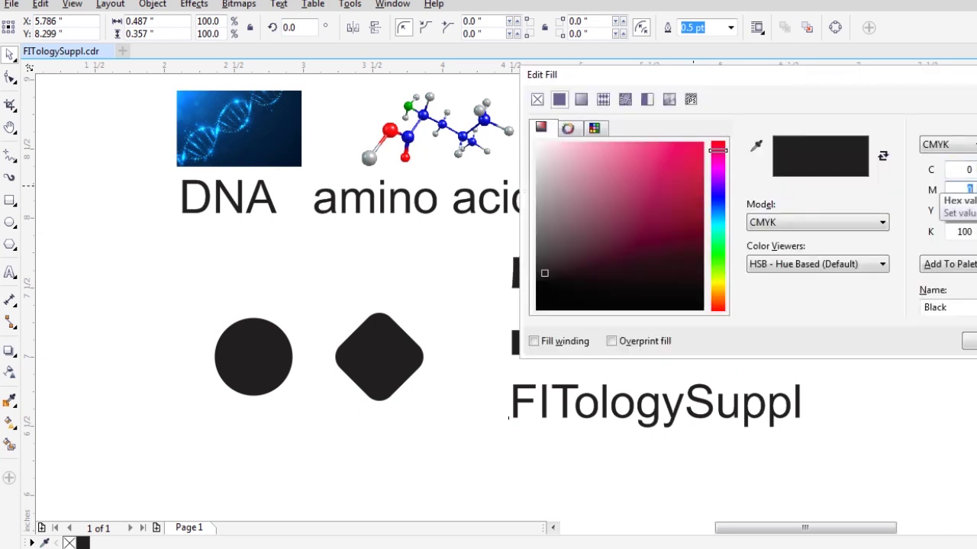
text(80)
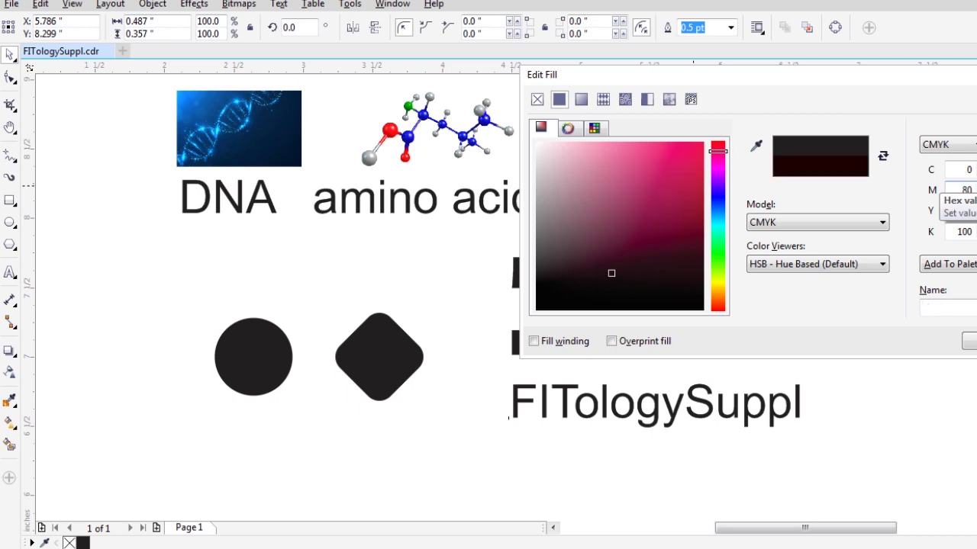
key(Tab)
key(Tab)
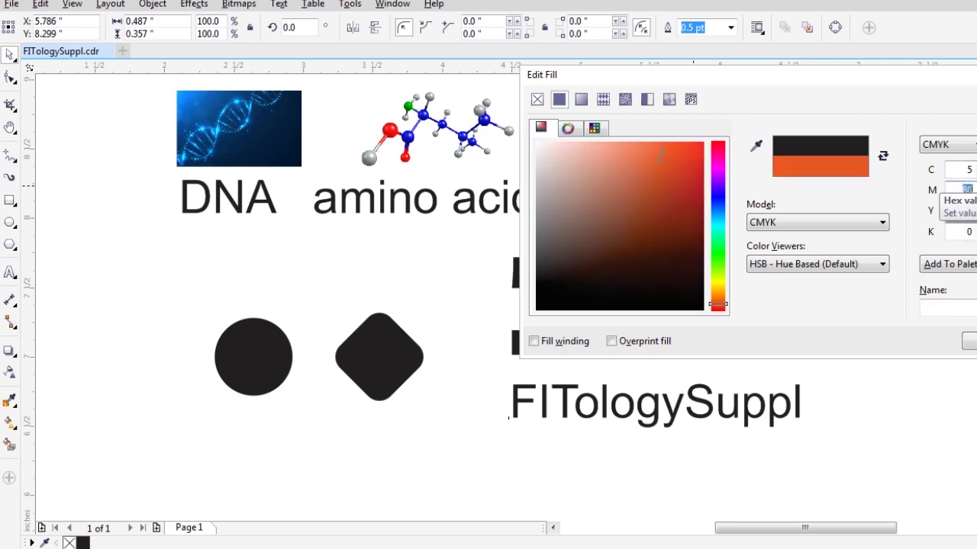
key(Return)
click(785, 192)
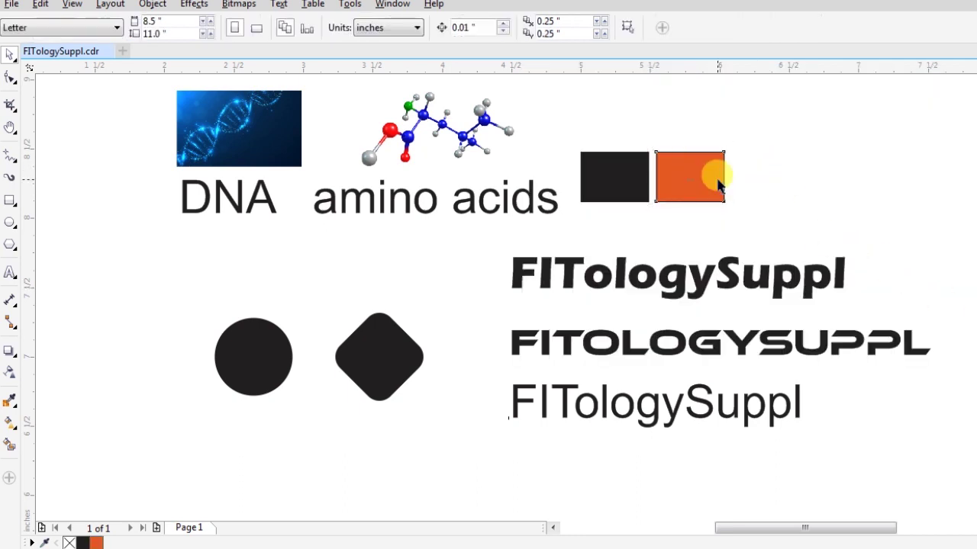
click(710, 175)
shift+click(645, 172)
Select the black circle and rounded diamond together and drag them down, level with the Arial line.
click(823, 166)
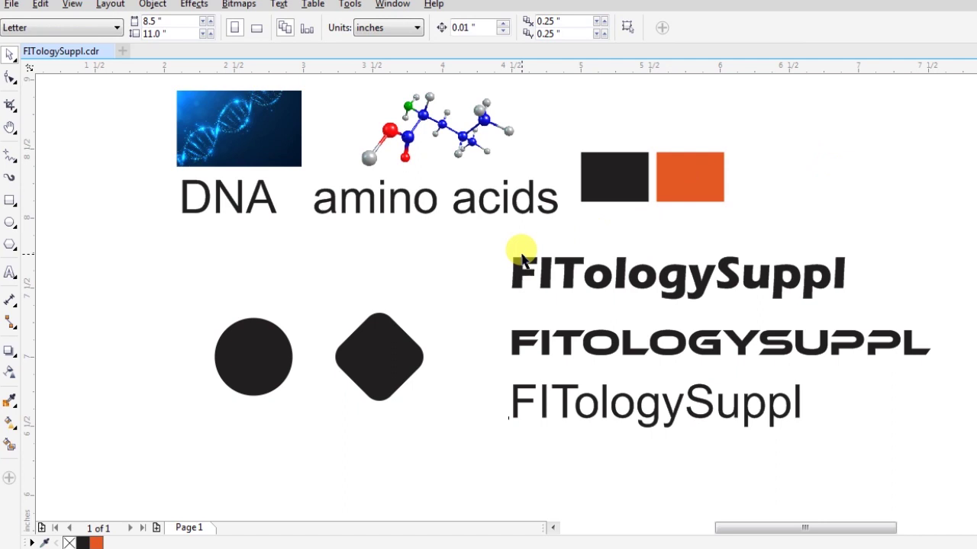
click(390, 329)
click(271, 357)
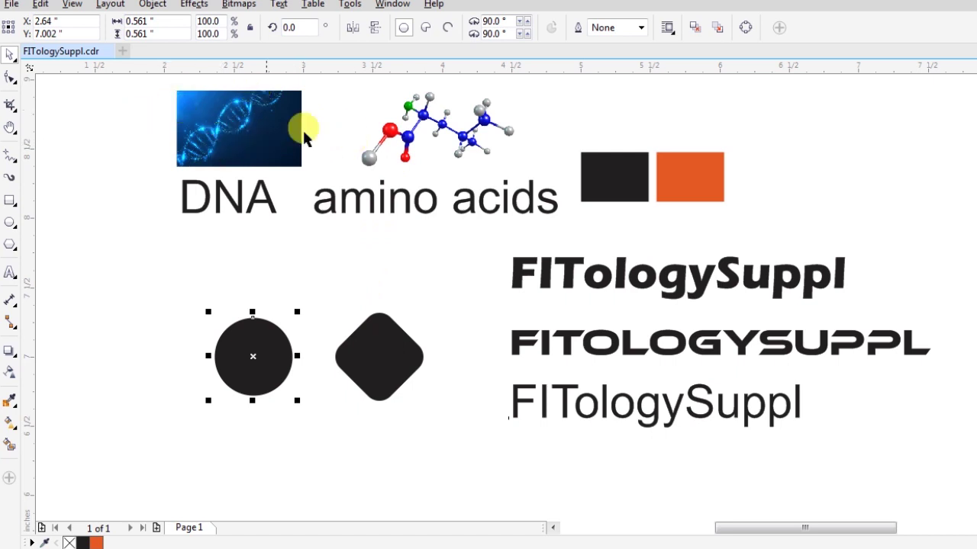
click(314, 344)
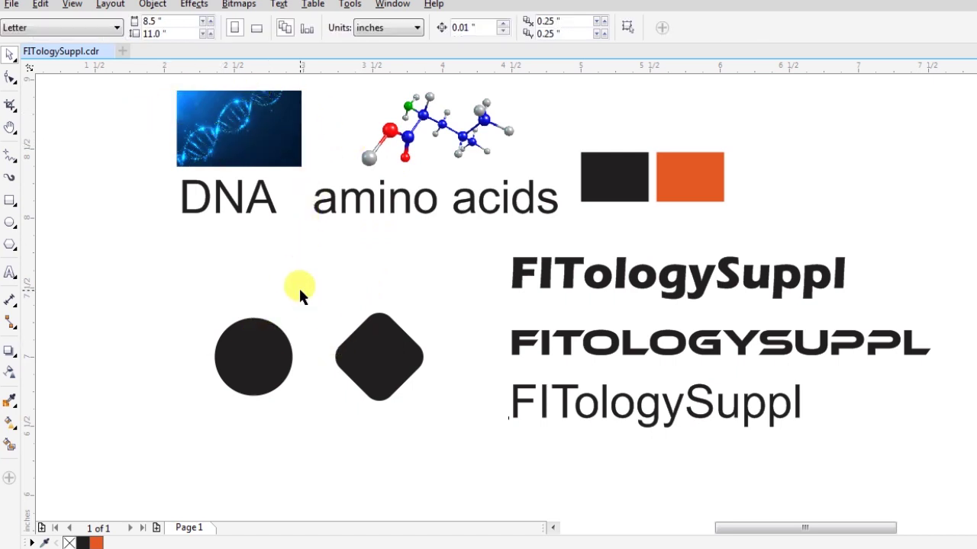
click(287, 345)
shift+click(366, 338)
drag(366, 338, 366, 385)
click(360, 306)
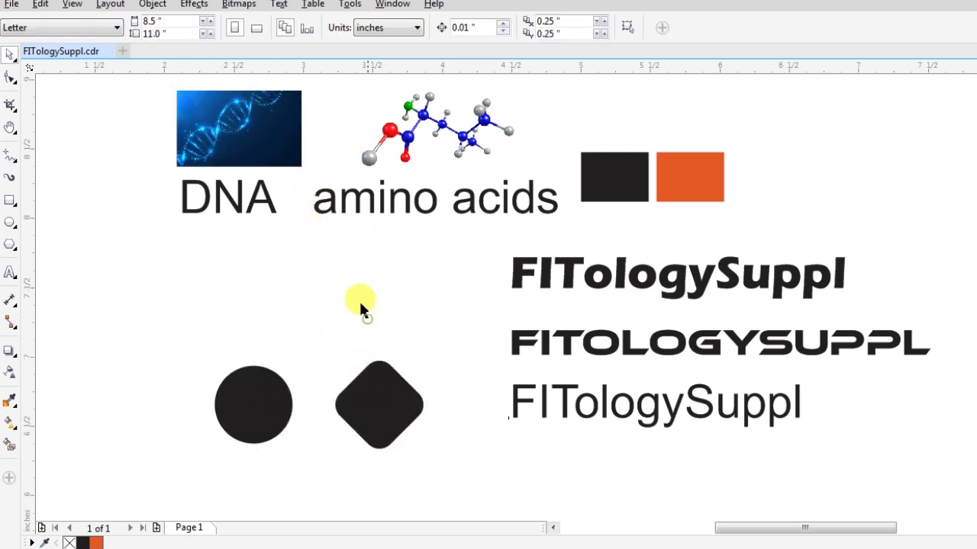
Zoom and pan over the DNA and amino acids artwork to inspect the layout.
key(z)
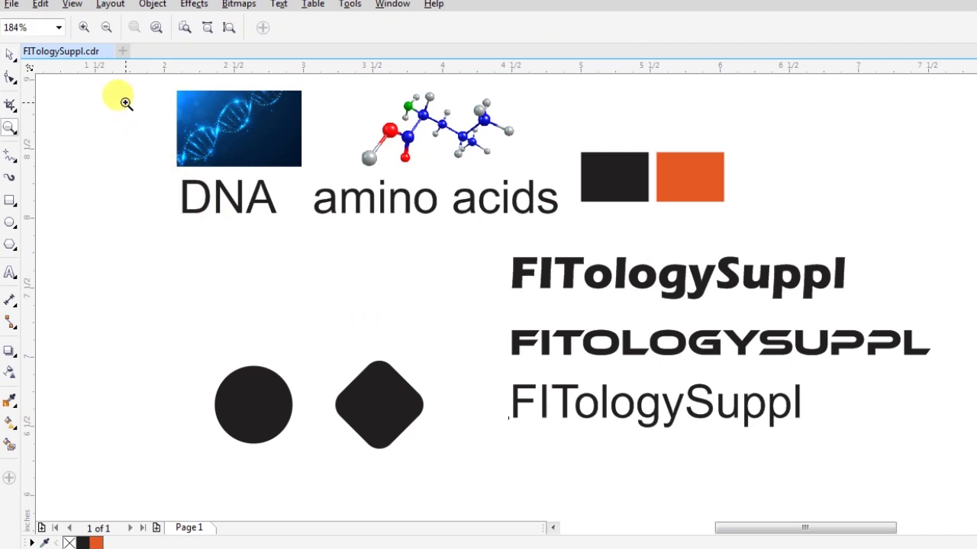
drag(126, 102, 682, 371)
key(h)
mouse_move(351, 175)
mouse_down()
mouse_move(350, 229)
mouse_move(375, 275)
mouse_move(375, 218)
mouse_up()
mouse_move(419, 285)
mouse_down()
mouse_move(414, 224)
mouse_move(389, 312)
mouse_up()
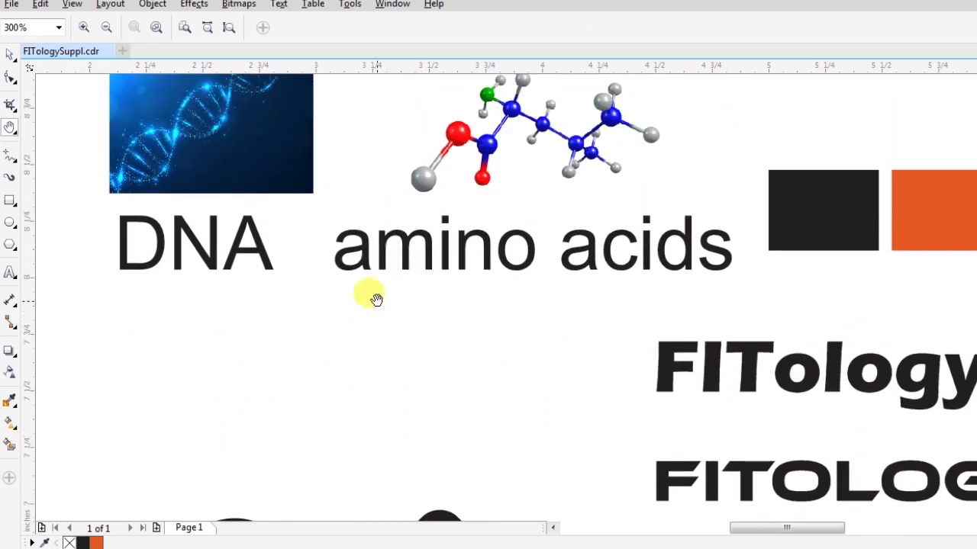
scroll(303, 250, down, 3)
key(z)
drag(148, 148, 811, 473)
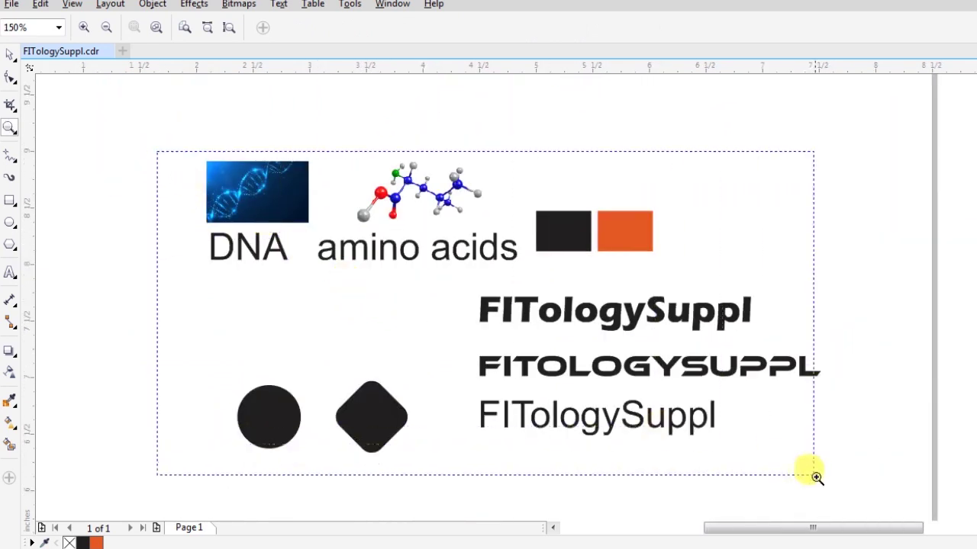
click(10, 223)
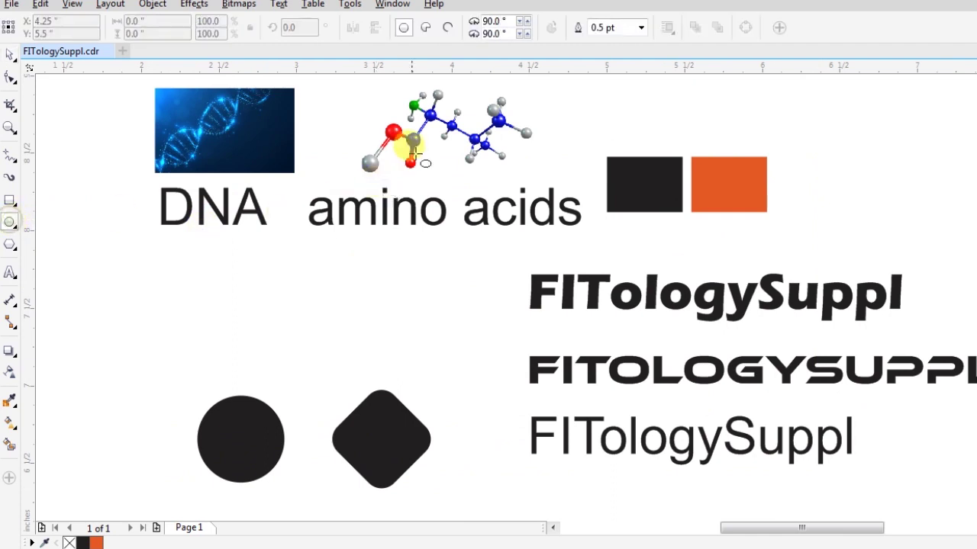
Draw a small black dot below amino acids and leave several copies of it nearby.
drag(360, 294, 373, 284)
key(space)
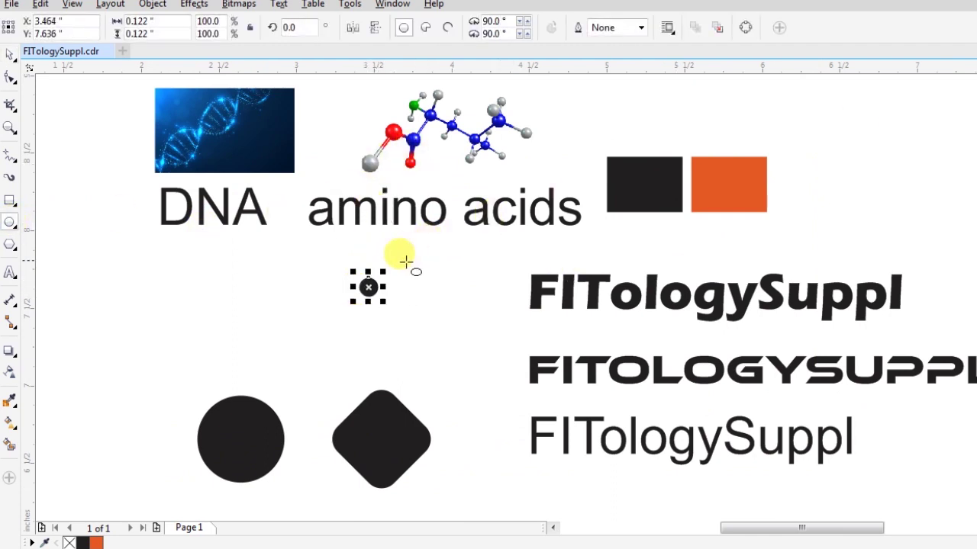
mouse_move(367, 287)
mouse_down()
mouse_move(360, 320)
mouse_move(385, 280)
mouse_move(438, 265)
mouse_move(426, 309)
mouse_up()
key(space)
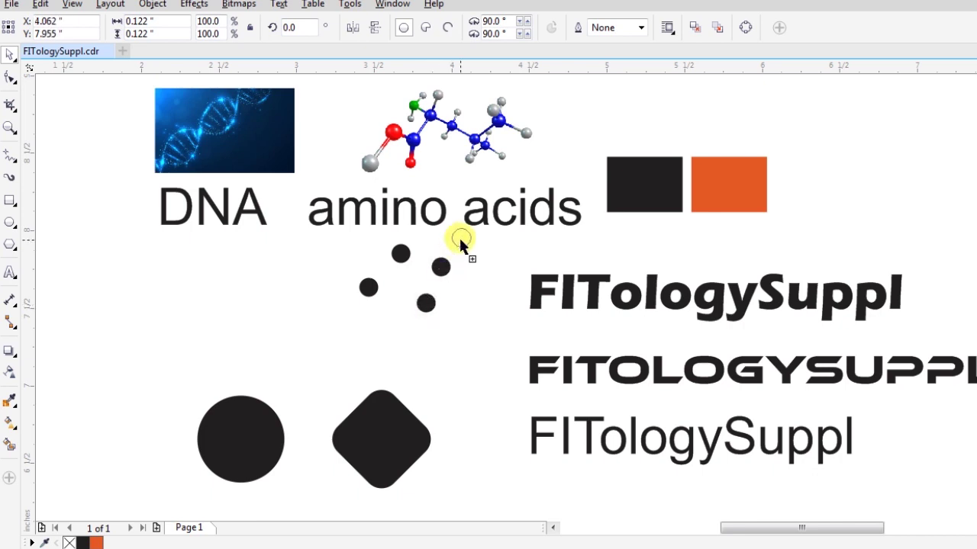
drag(459, 236, 460, 239)
scroll(551, 312, up, 2)
Enlarge the middle dot and shrink the bottom dot slightly so the sizes vary.
click(569, 316)
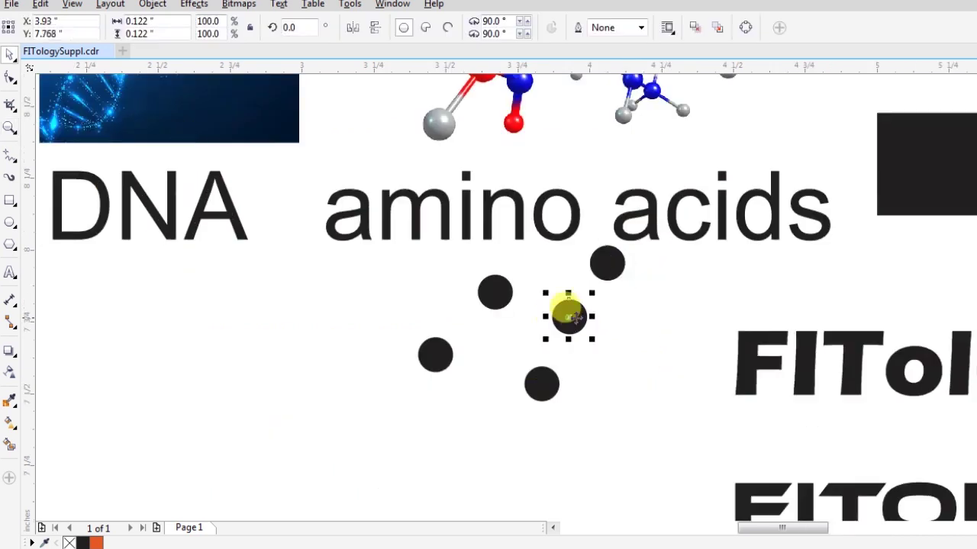
drag(597, 290, 596, 292)
click(443, 351)
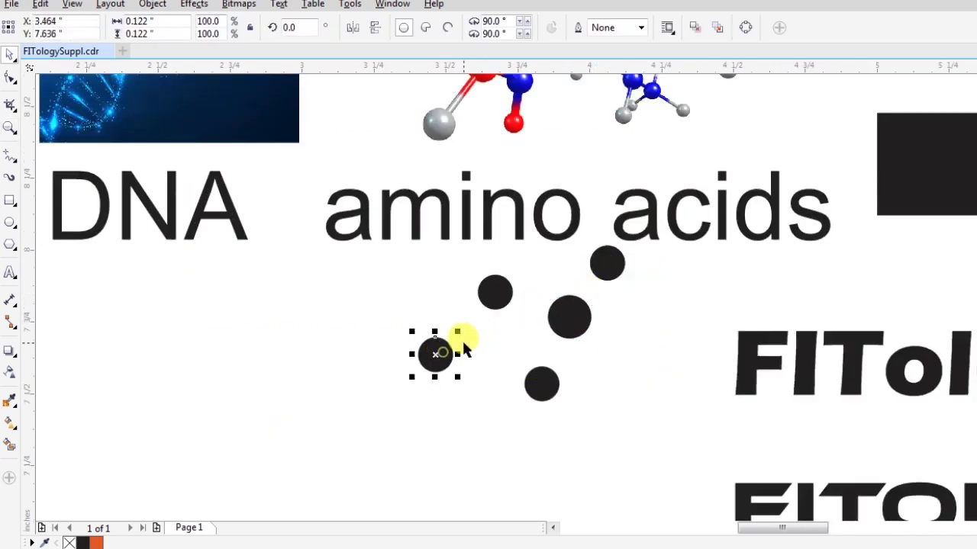
click(434, 356)
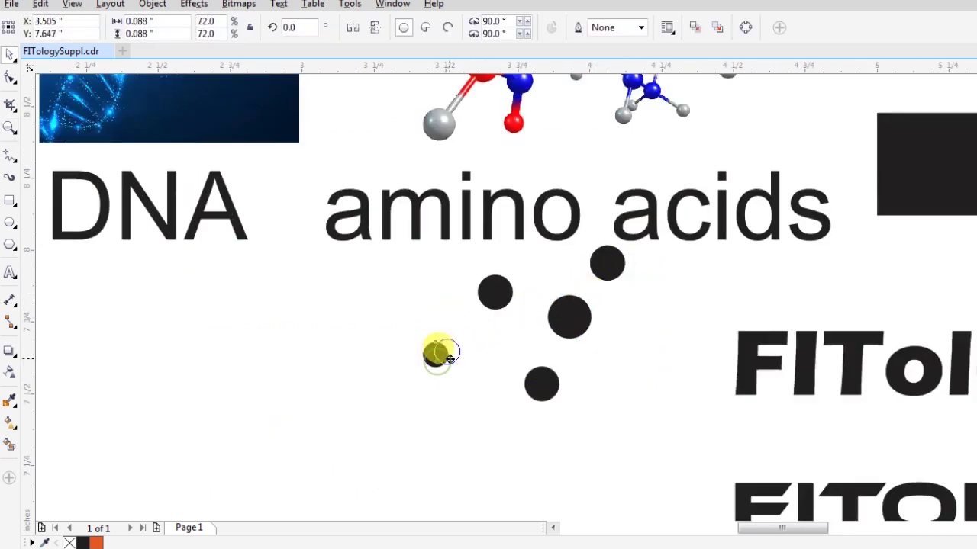
click(540, 383)
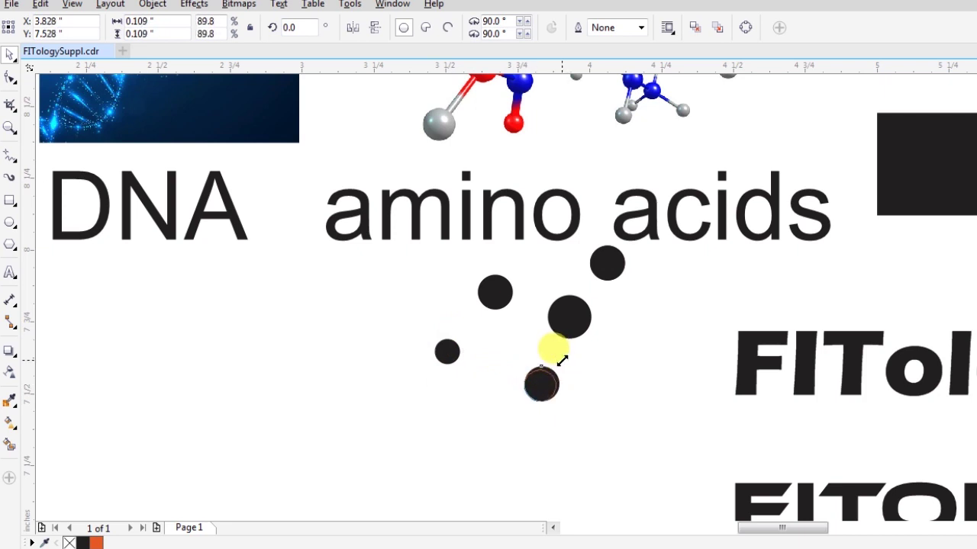
drag(561, 360, 563, 359)
click(648, 340)
Select all five dots and shift them down and to the left.
drag(671, 418, 374, 278)
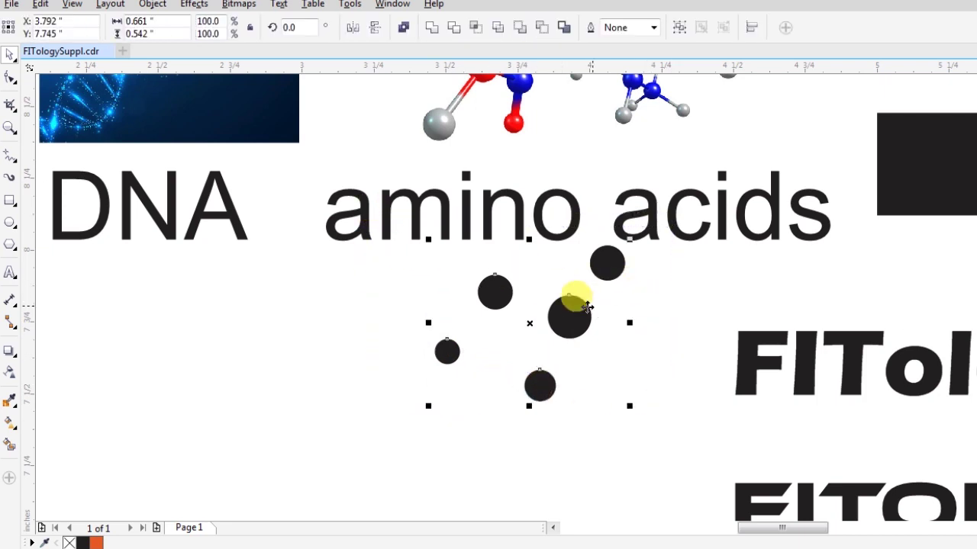
drag(573, 296, 549, 313)
click(126, 251)
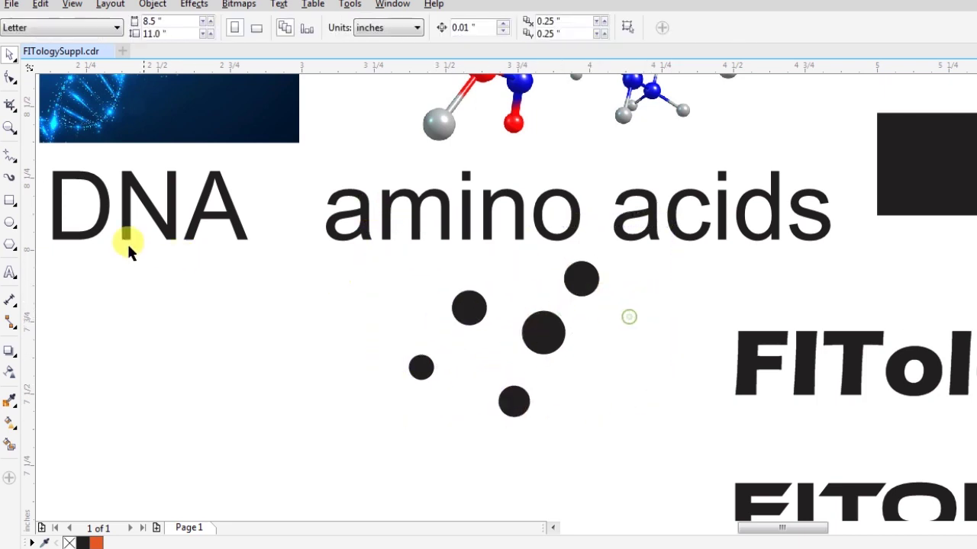
Draw a freehand connector between two dots and set its outline width to 2.0 pt.
click(8, 156)
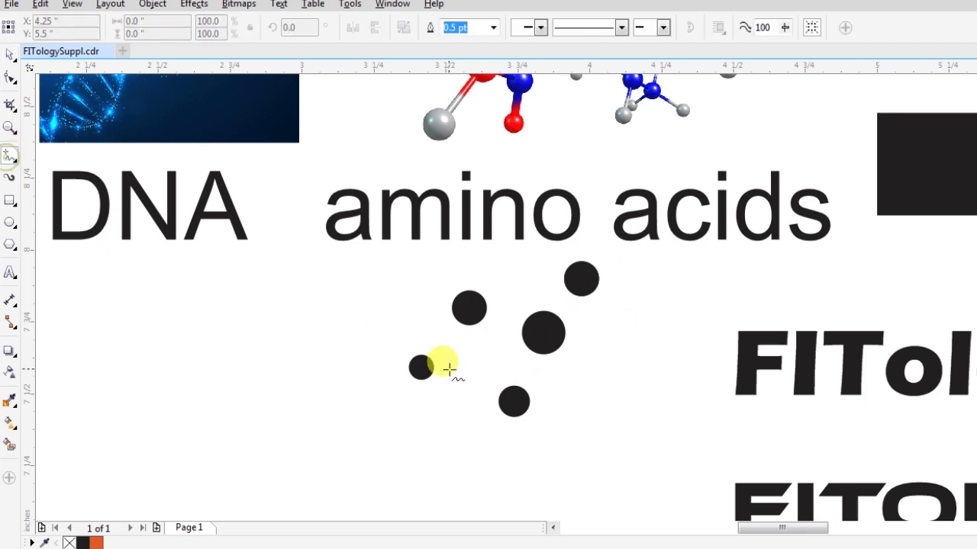
click(467, 308)
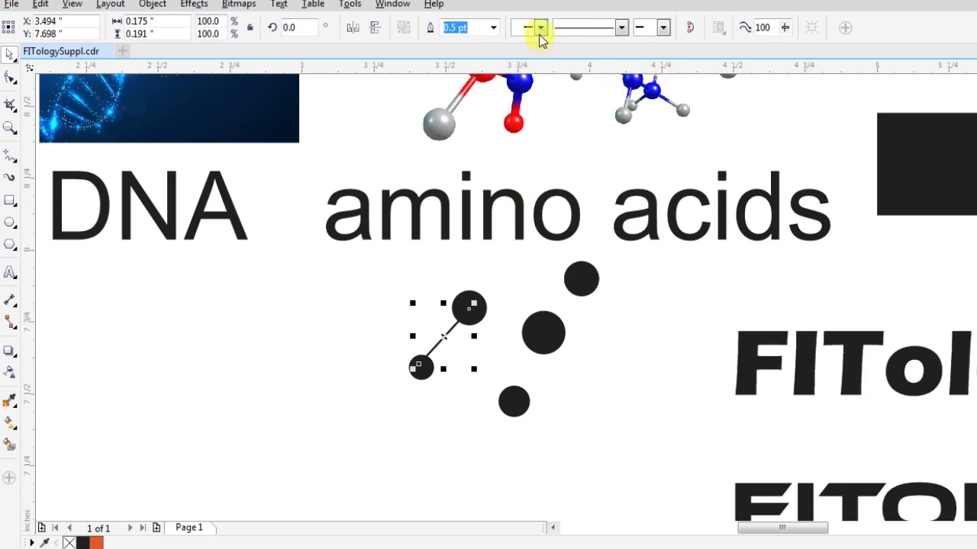
click(495, 29)
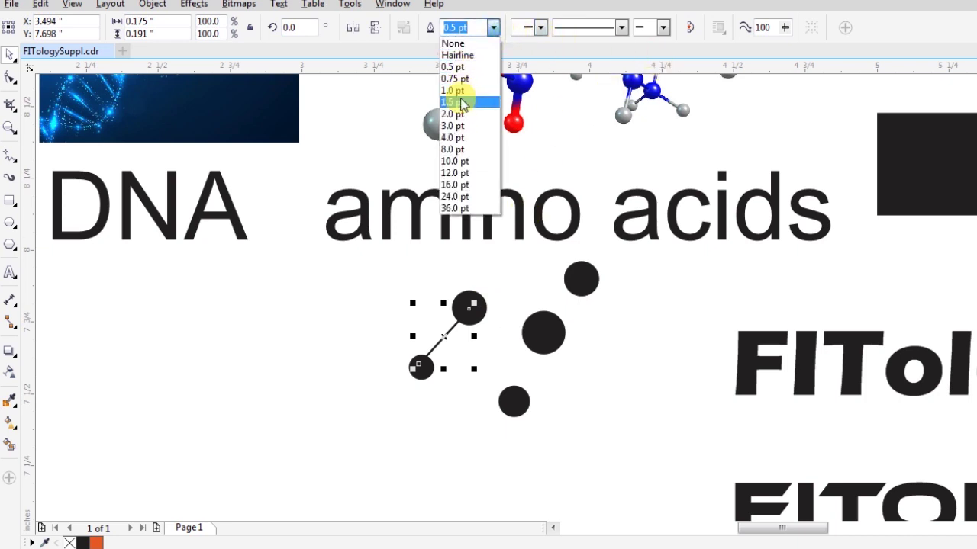
click(462, 102)
click(493, 28)
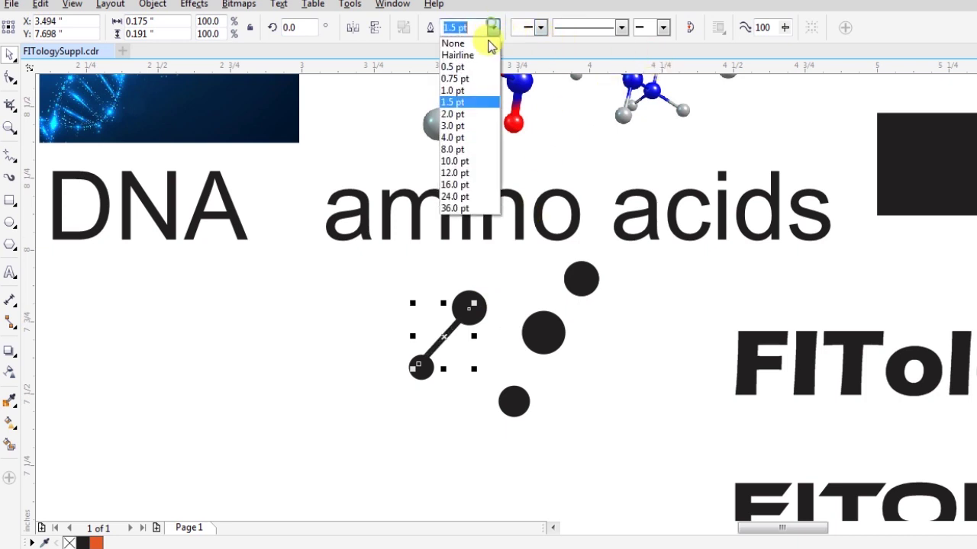
click(471, 113)
Draw more connectors joining the top dot to the right dot and the right dot to the bottom dot.
key(F10)
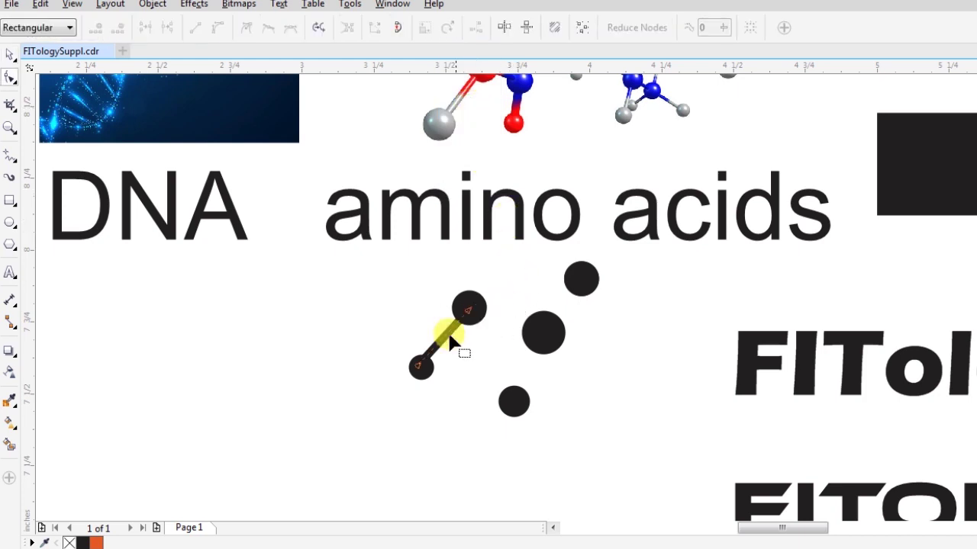
click(446, 351)
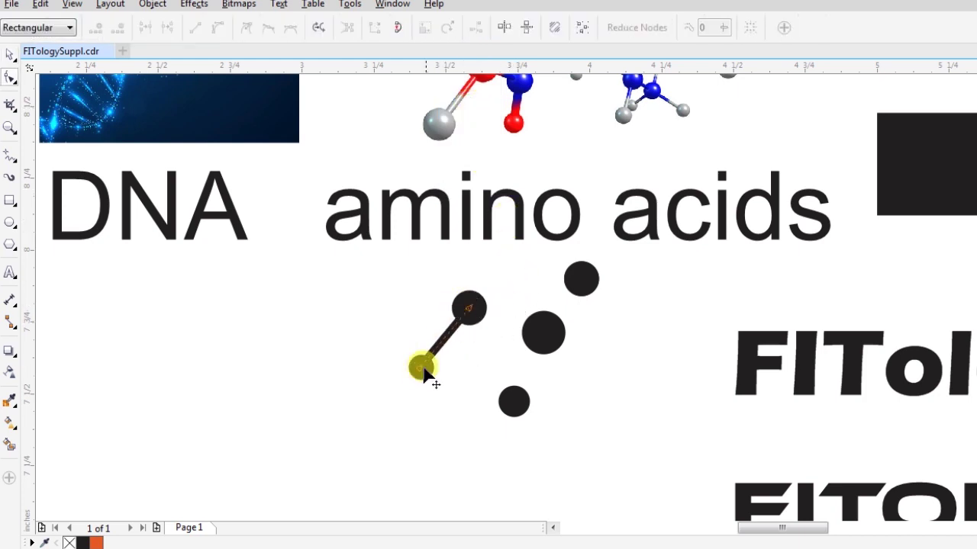
drag(468, 307, 543, 332)
mouse_move(514, 403)
mouse_down()
mouse_move(543, 332)
mouse_move(583, 282)
mouse_up()
scroll(589, 290, down, 3)
scroll(571, 251, up, 2)
scroll(584, 392, up, 1)
key(space)
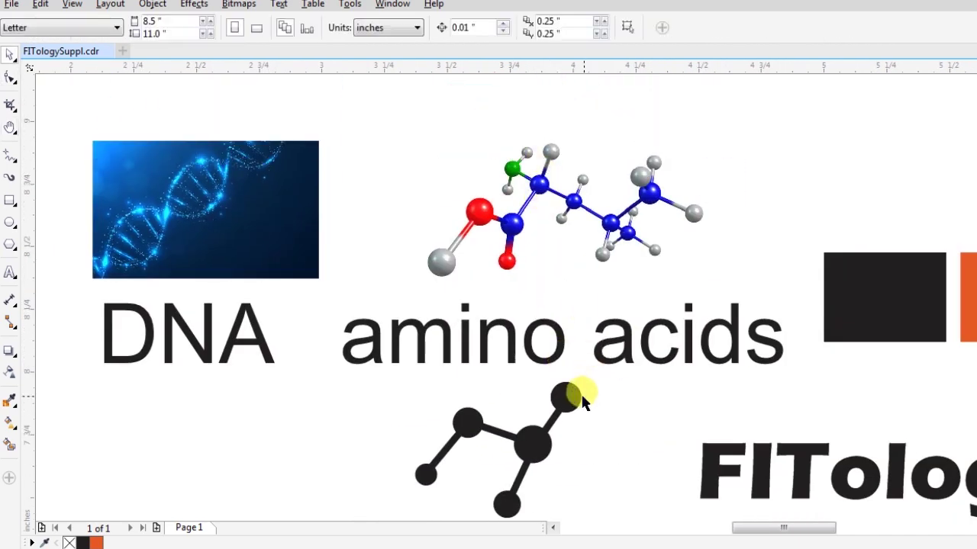
Make a smaller copy of a dot and select one of the connector lines.
click(563, 391)
drag(550, 364, 519, 374)
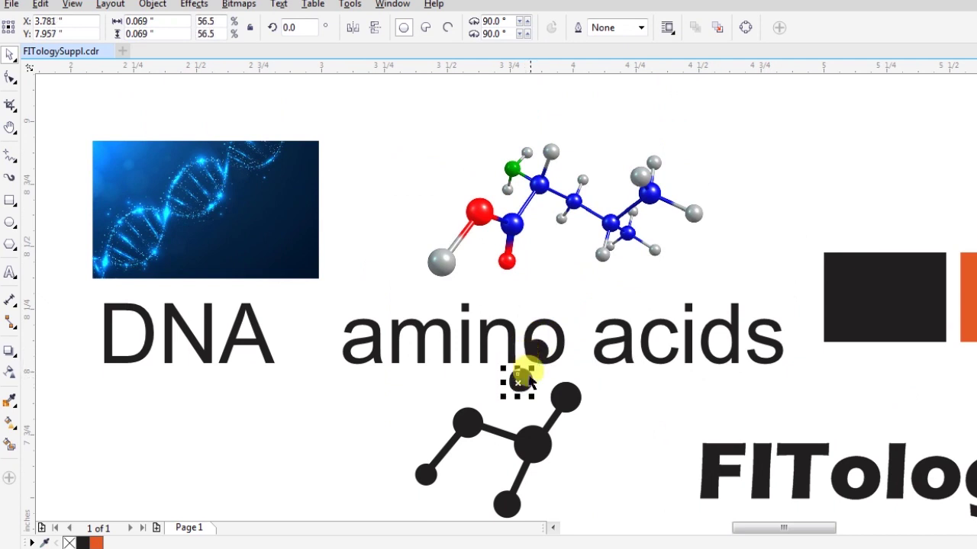
click(592, 357)
scroll(556, 358, up, 2)
click(527, 346)
click(583, 389)
Reattach connector ends to the upper-left dot and bond it to the small left dot.
key(F10)
mouse_move(551, 450)
mouse_down()
mouse_move(640, 301)
mouse_move(570, 283)
mouse_up()
key(space)
key(ctrl+z)
key(space)
key(space)
key(space)
drag(640, 302, 558, 294)
key(space)
key(space)
drag(605, 370, 527, 347)
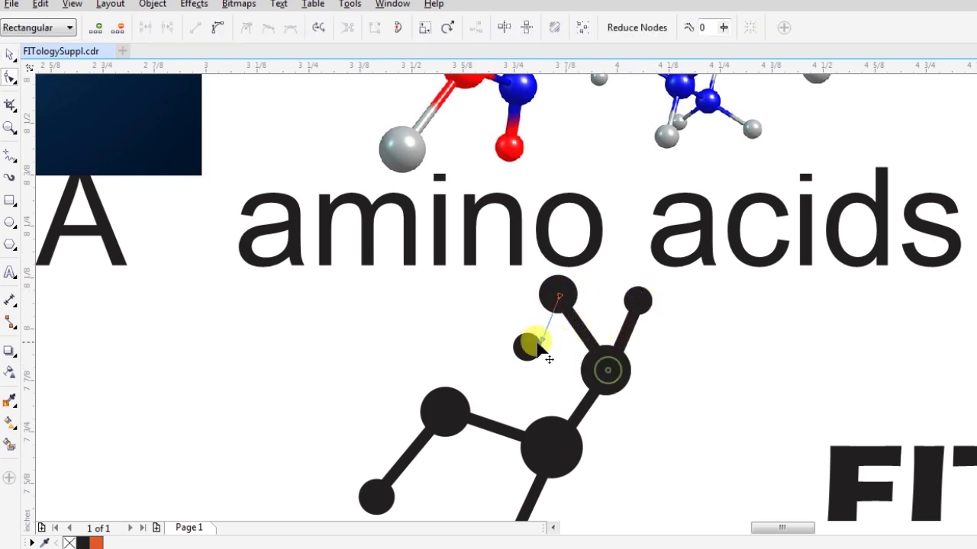
scroll(557, 299, down, 2)
key(space)
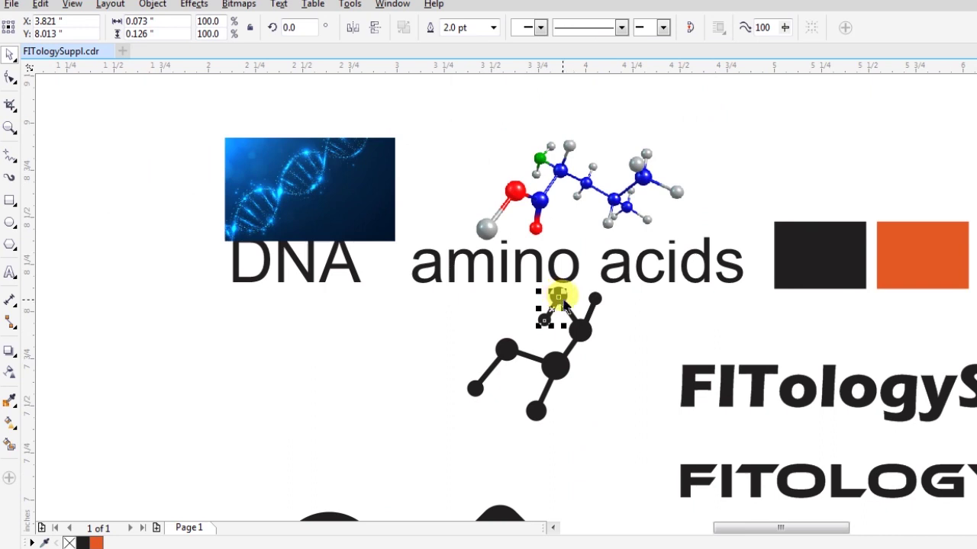
Move the small left bond and its atom next to the central atom, completing five branches.
click(556, 348)
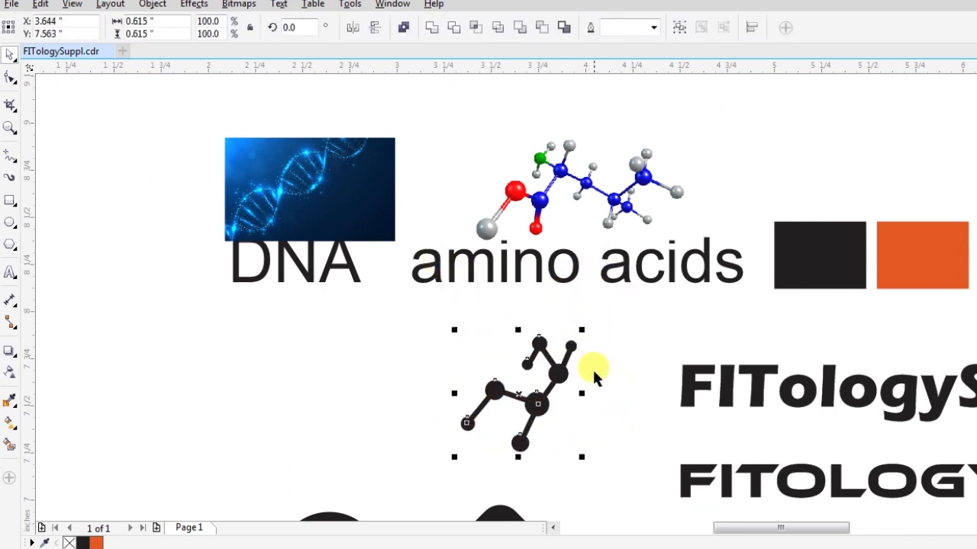
key(h)
drag(569, 392, 580, 337)
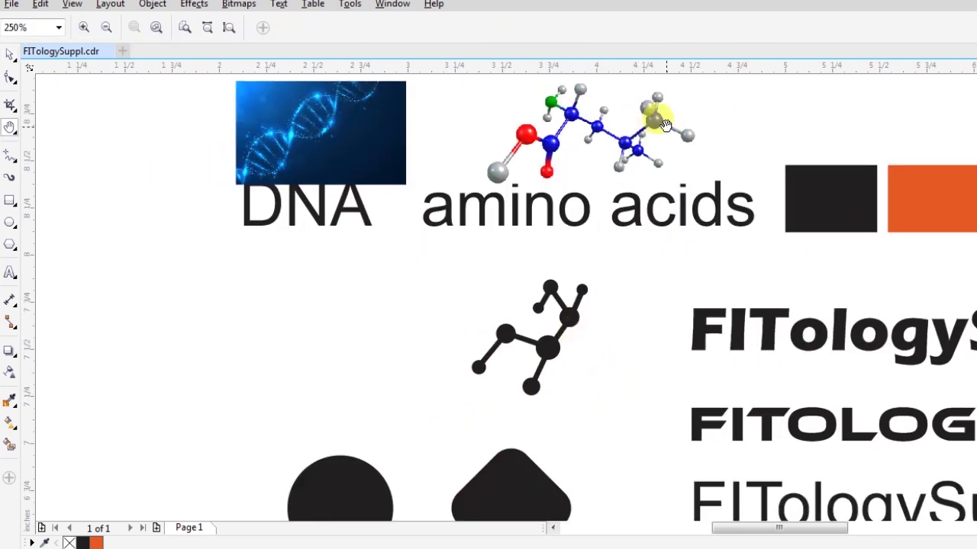
click(531, 307)
key(space)
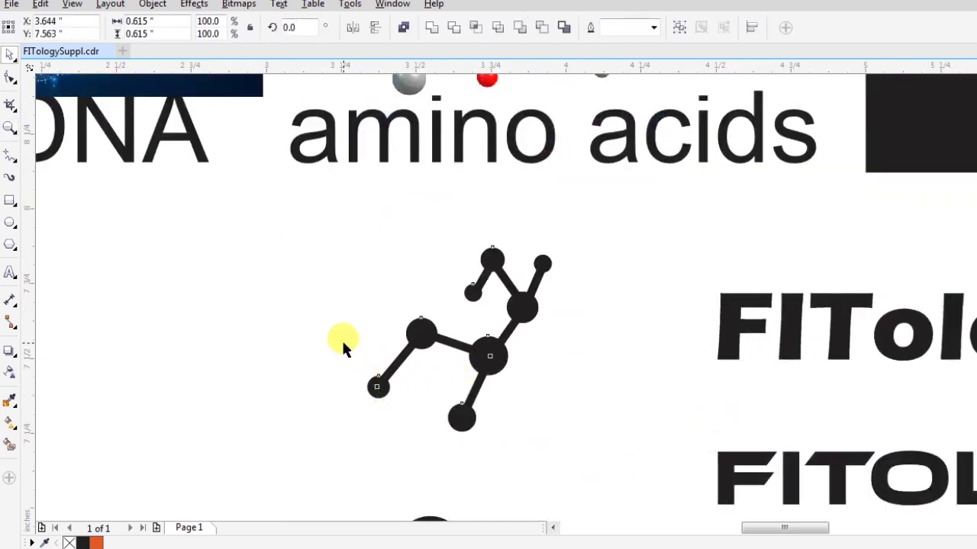
click(400, 371)
mouse_move(400, 370)
mouse_down()
mouse_move(475, 356)
mouse_move(476, 393)
mouse_up()
key(F10)
key(space)
drag(378, 387, 522, 392)
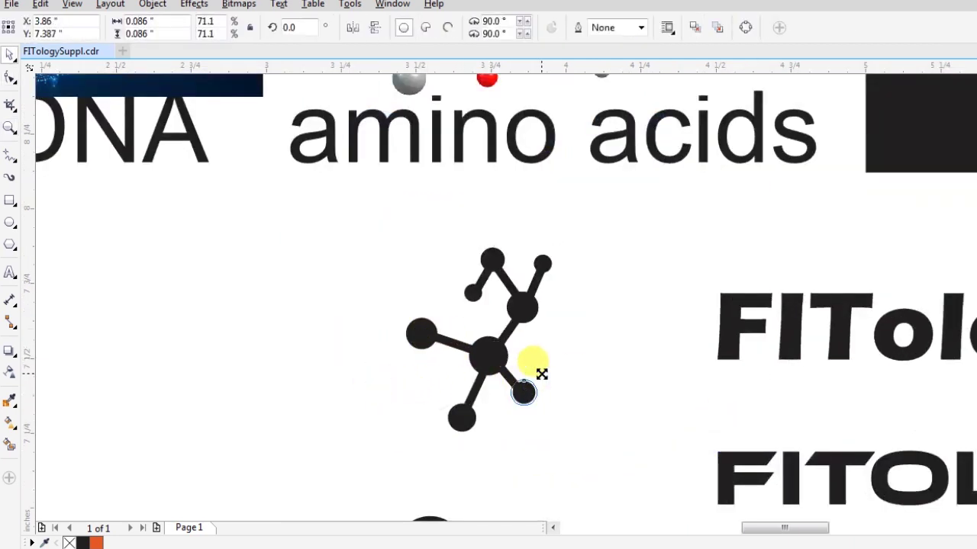
drag(626, 216, 436, 409)
Move the DNA photo down and left beside the molecule.
scroll(564, 338, down, 2)
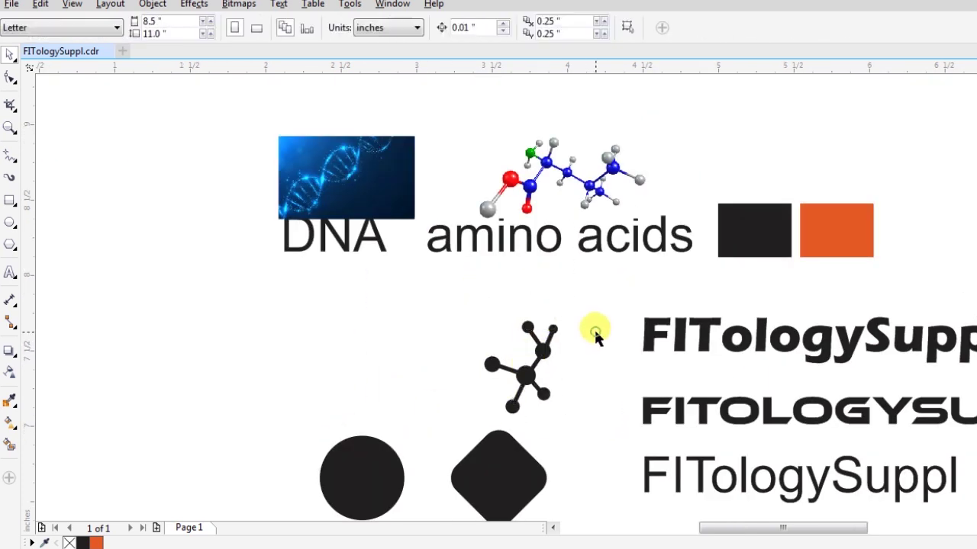
click(415, 142)
mouse_move(414, 142)
mouse_down()
mouse_move(320, 308)
mouse_move(296, 270)
mouse_up()
scroll(309, 300, up, 2)
click(10, 155)
Trace the first helix strand as a pen curve through five nodes.
click(69, 172)
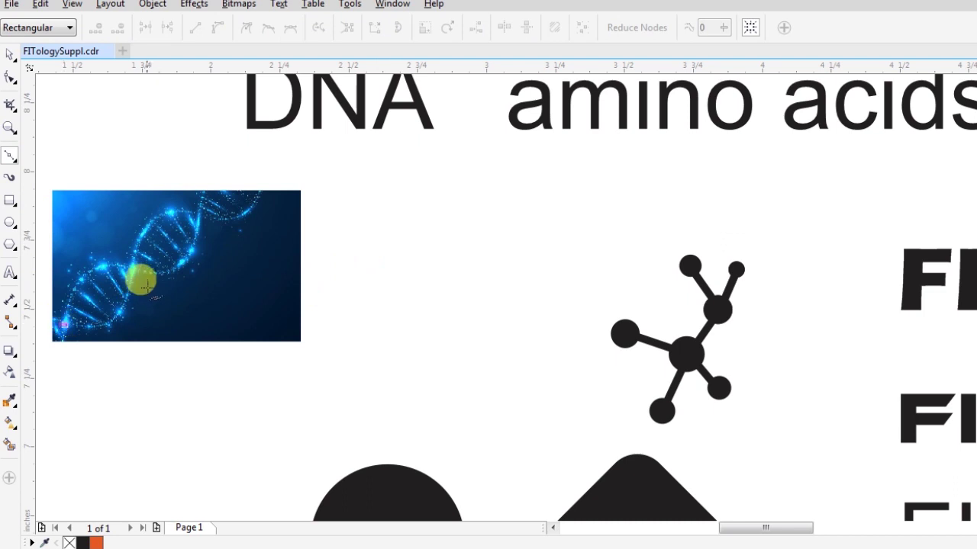
click(10, 154)
click(48, 207)
click(43, 319)
click(126, 304)
click(133, 259)
click(208, 216)
double_click(267, 168)
Trace the second, crossing helix strand as another pen curve.
click(9, 153)
click(208, 174)
click(195, 232)
click(162, 268)
click(118, 266)
double_click(57, 360)
Move both strands right of the DNA photo and smooth their bends into arcs.
mouse_move(57, 359)
mouse_down()
mouse_move(264, 172)
mouse_move(569, 226)
mouse_up()
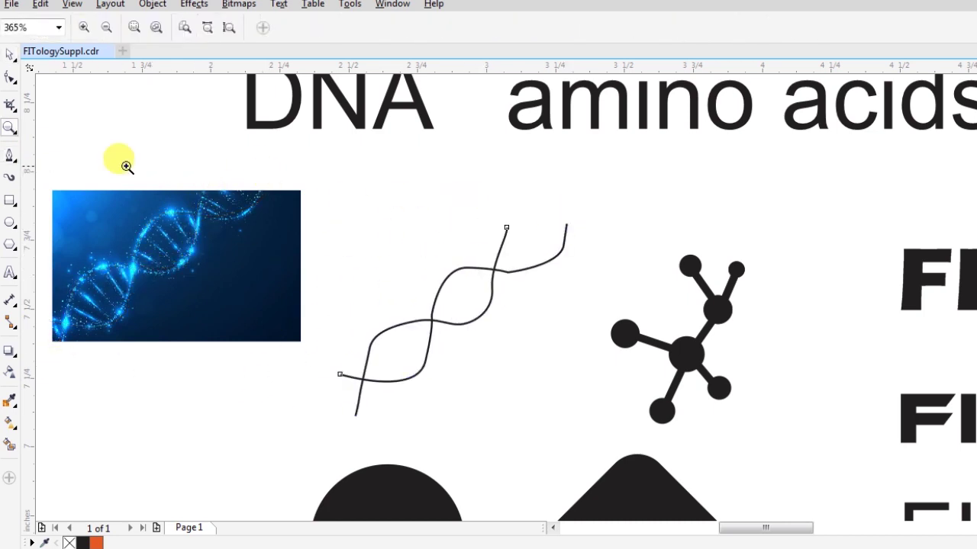
scroll(157, 316, up, 1)
key(F10)
click(657, 313)
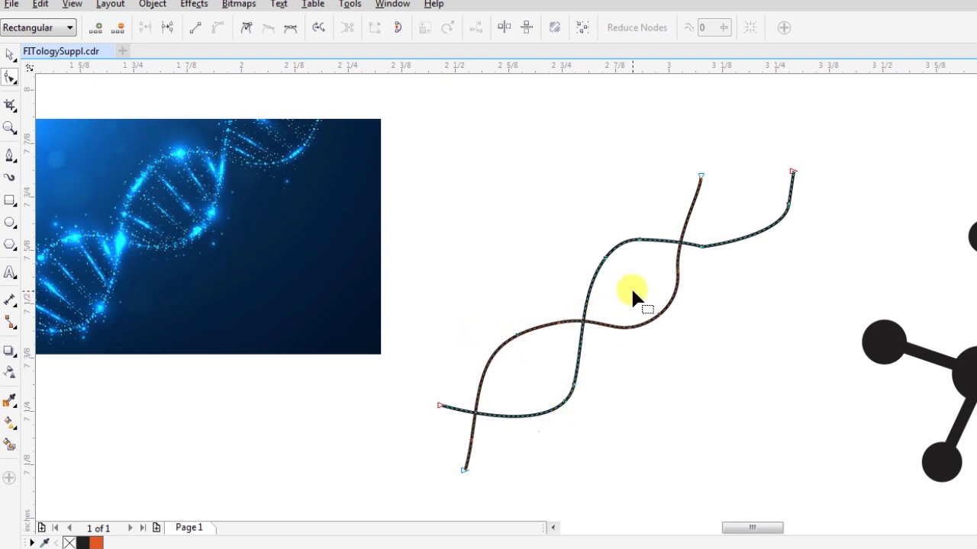
drag(655, 329, 690, 287)
click(690, 200)
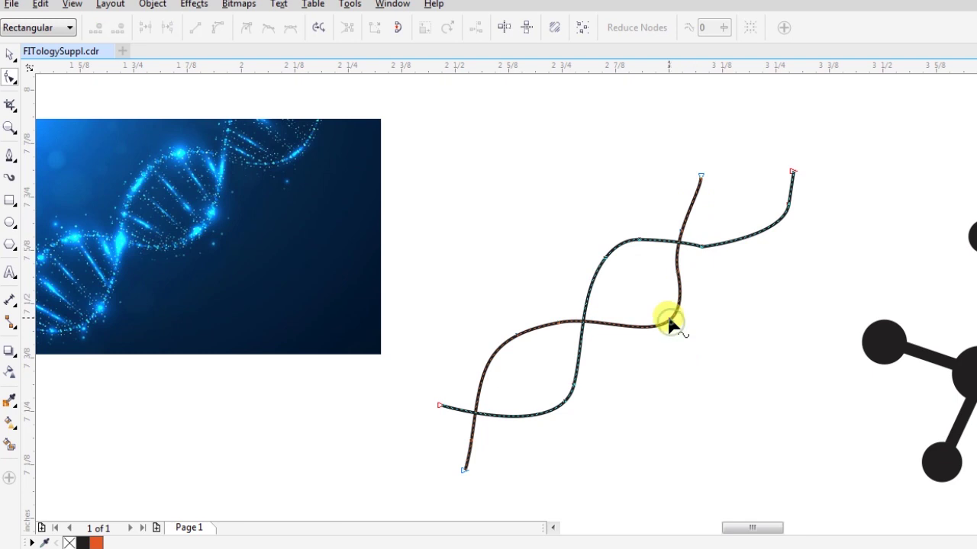
drag(697, 250, 733, 242)
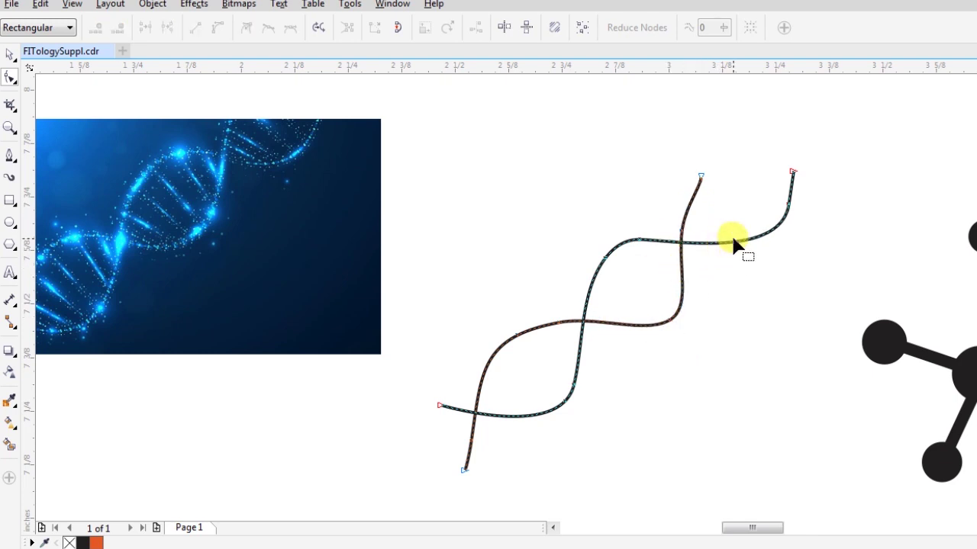
key(Escape)
Draw two straight two-point rungs between the strands, lengthening the short one across.
click(11, 152)
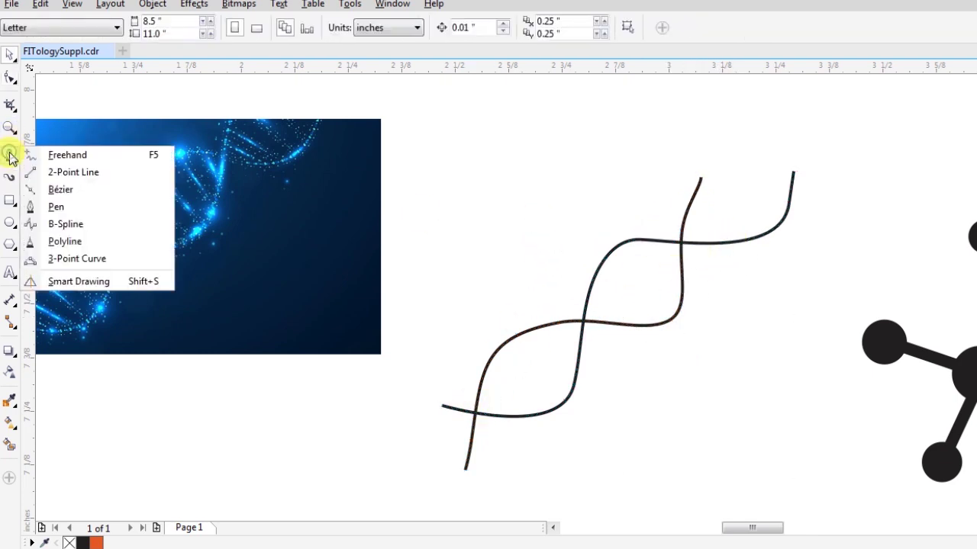
click(47, 204)
key(Escape)
click(11, 155)
click(61, 172)
drag(483, 381, 509, 416)
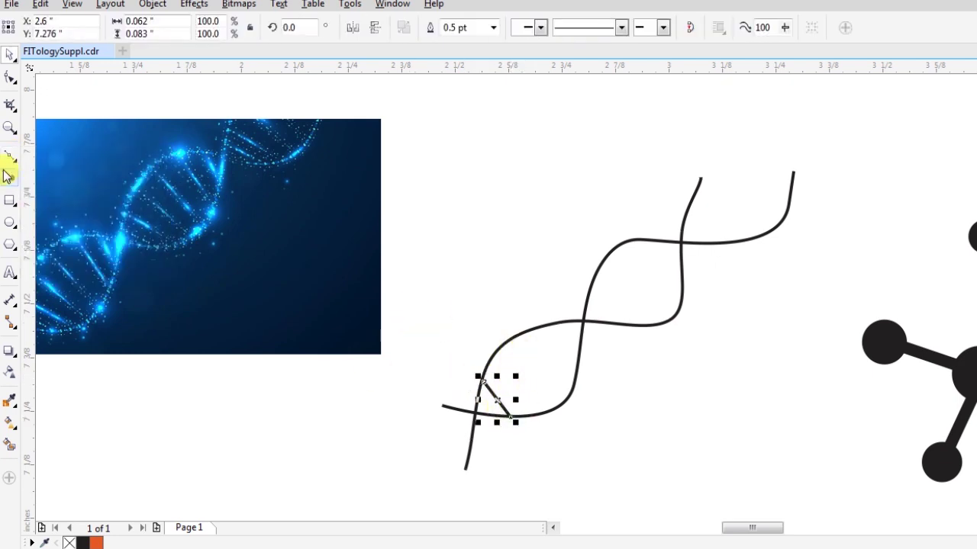
drag(507, 336, 571, 404)
drag(496, 399, 509, 396)
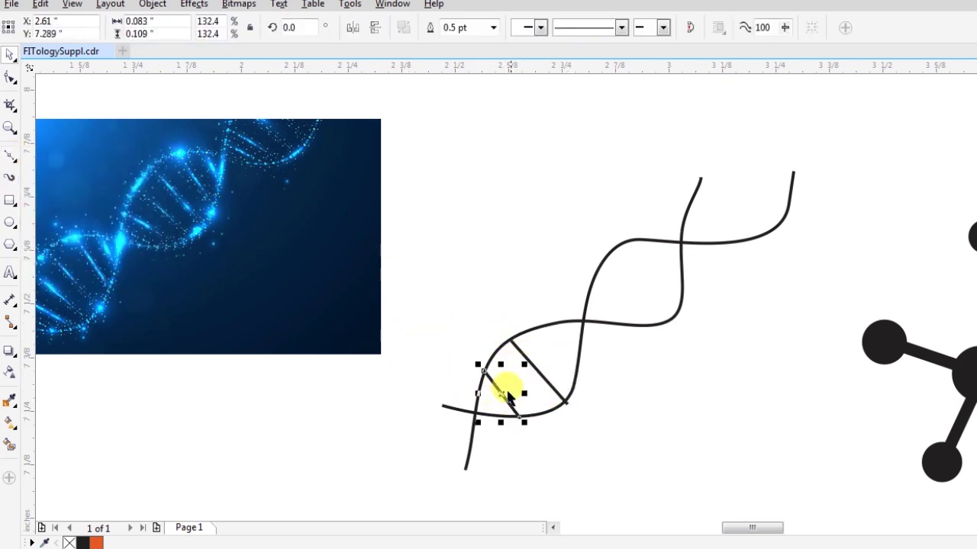
Duplicate the rung pair further up the helix.
drag(550, 370, 562, 386)
shift+click(496, 388)
drag(496, 388, 694, 218)
Give all helix strands and rungs a 1.5 pt outline width.
drag(829, 124, 436, 424)
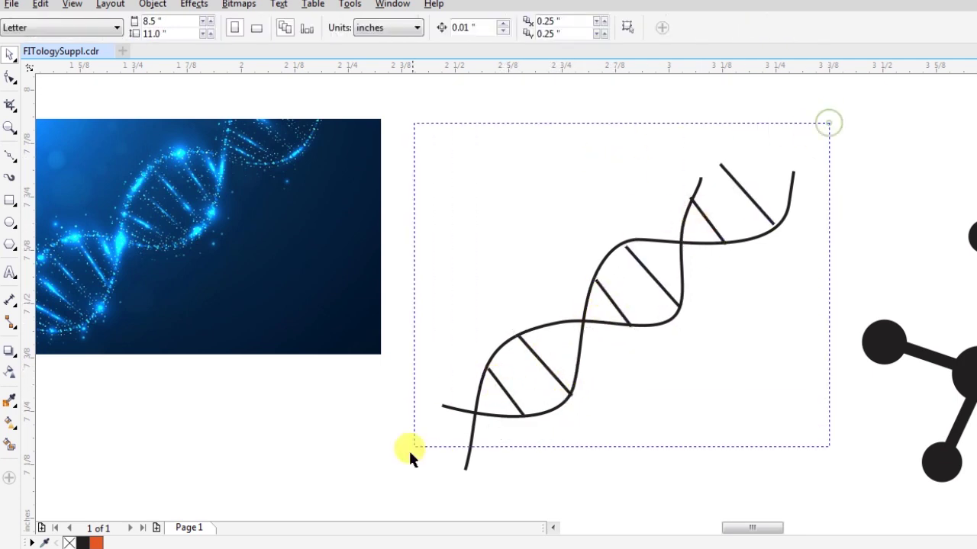
click(653, 27)
click(613, 90)
click(654, 28)
click(624, 71)
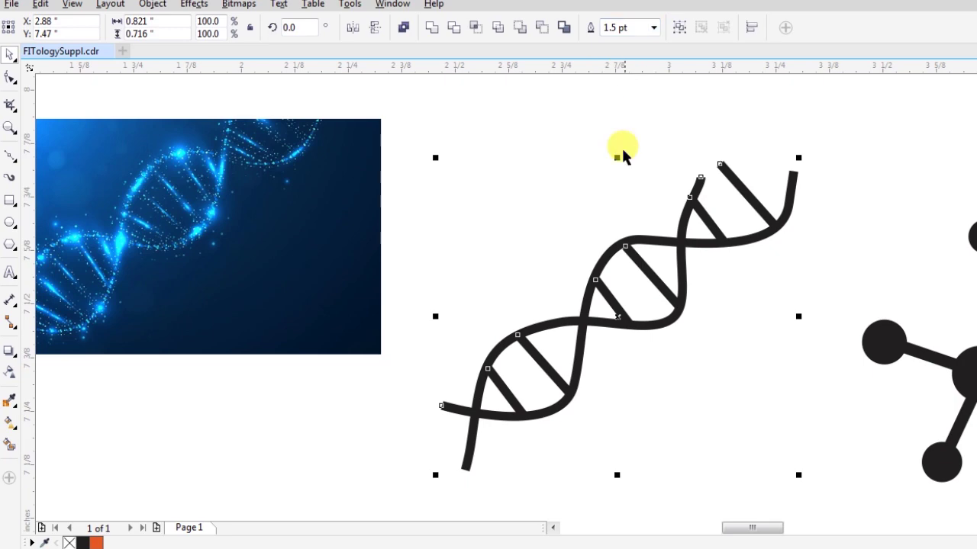
scroll(726, 193, down, 3)
drag(456, 367, 513, 276)
scroll(512, 276, down, 3)
Move the DNA photo to the page top, reposition the black circle and copy the helix onto it.
drag(316, 240, 392, 113)
drag(283, 170, 937, 355)
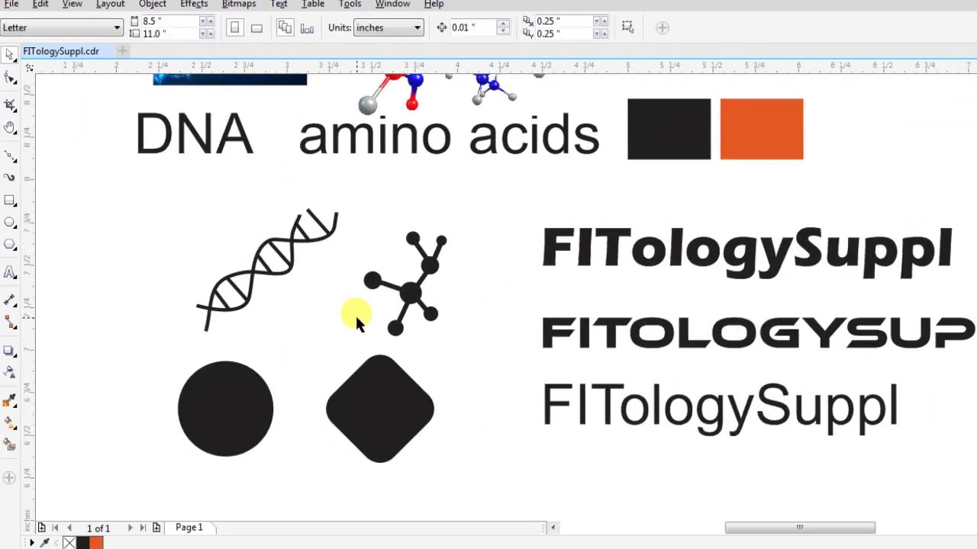
drag(229, 403, 183, 392)
drag(480, 207, 334, 338)
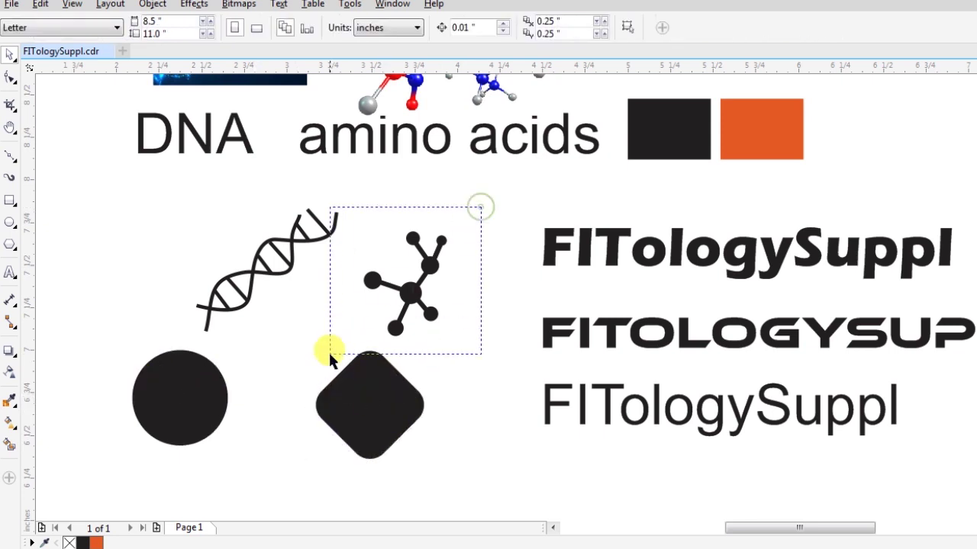
mouse_move(272, 251)
mouse_down()
mouse_move(209, 343)
mouse_move(274, 305)
mouse_move(211, 344)
mouse_up()
mouse_move(402, 283)
mouse_down()
mouse_move(255, 375)
mouse_move(239, 372)
mouse_up()
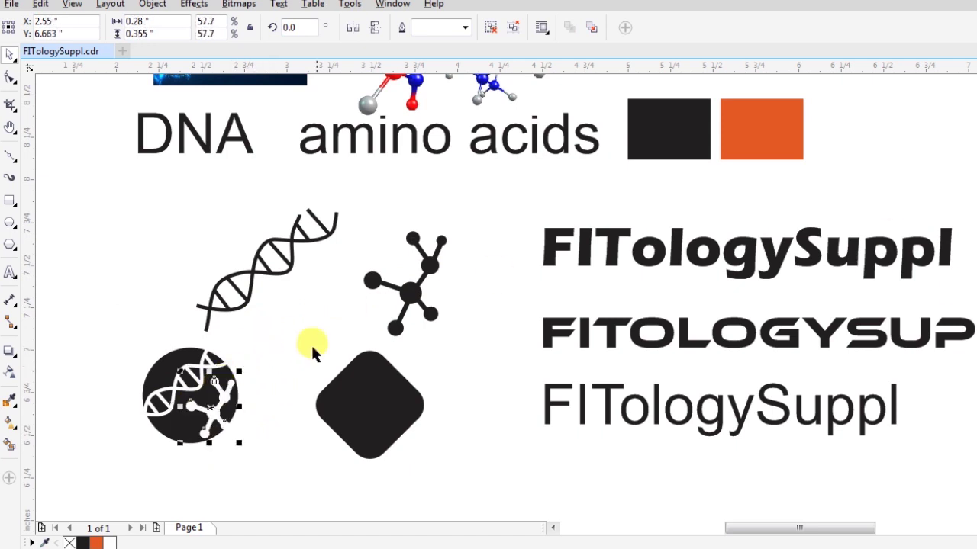
key(Delete)
Put a smaller duplicate of the molecule inside the black circle.
click(445, 259)
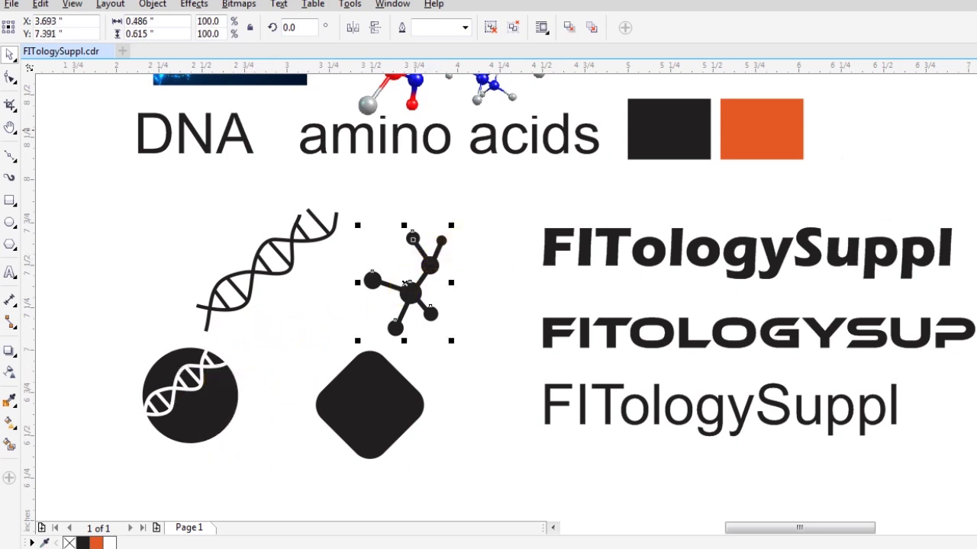
key(ctrl+c)
key(ctrl+v)
drag(444, 269, 352, 316)
mouse_move(272, 382)
mouse_down()
mouse_move(303, 335)
mouse_move(228, 403)
mouse_up()
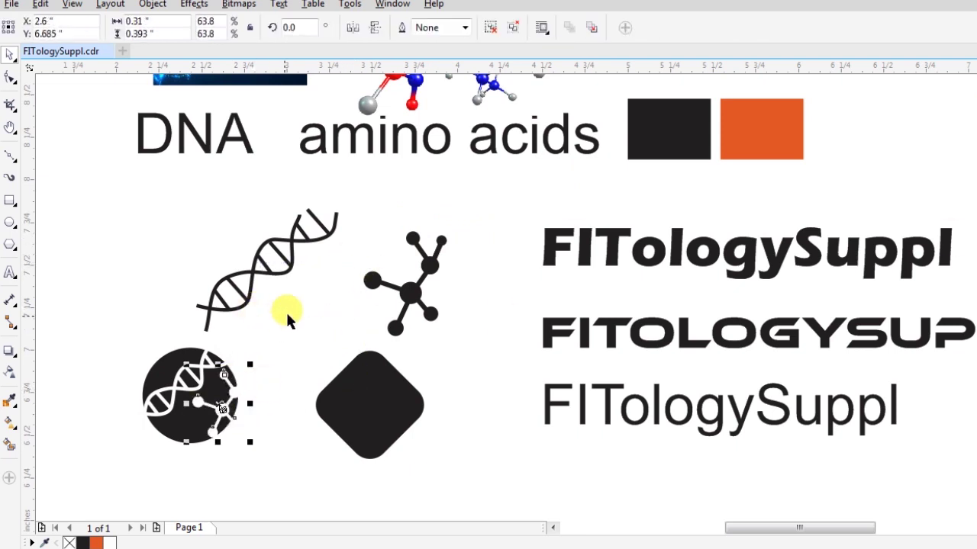
Move the rounded square aside and enlarge the circle emblem near the page centre.
drag(404, 360, 141, 190)
drag(192, 359, 347, 349)
key(F12)
click(529, 417)
mouse_move(473, 209)
mouse_down()
mouse_move(361, 348)
mouse_move(493, 218)
mouse_move(534, 272)
mouse_up()
key(ctrl+z)
click(546, 362)
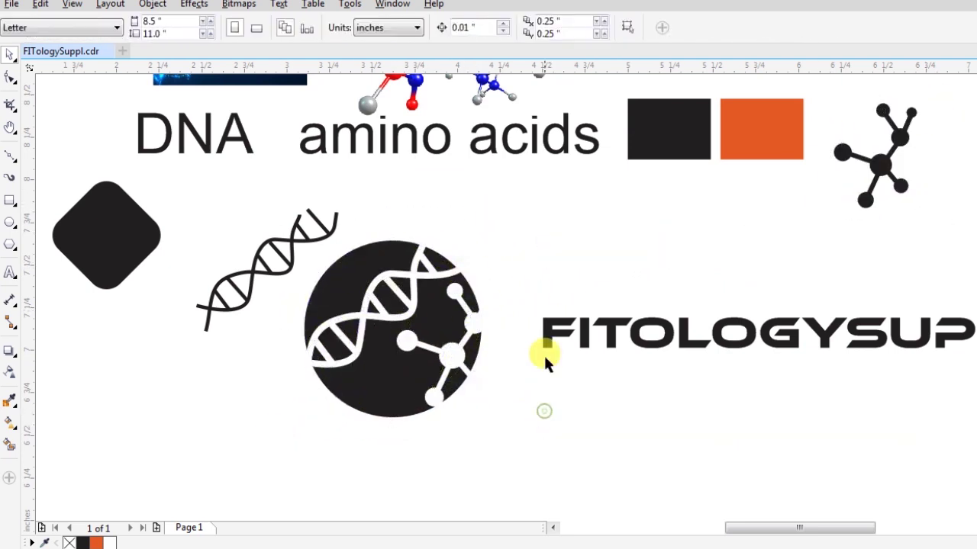
Place the wordmark beside the circle and colour its SUPP letters orange.
drag(546, 362, 749, 305)
drag(811, 298, 872, 298)
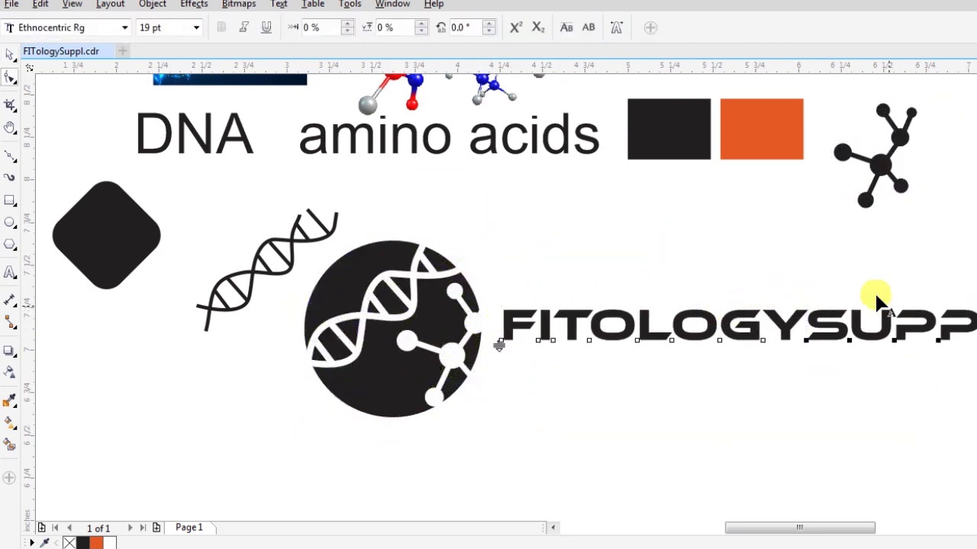
drag(381, 171, 163, 305)
Delete the rounded square and nudge the circle emblem up and left.
mouse_move(328, 221)
mouse_down()
mouse_move(387, 255)
mouse_move(968, 122)
mouse_up()
click(81, 229)
key(Delete)
key(z)
click(227, 211)
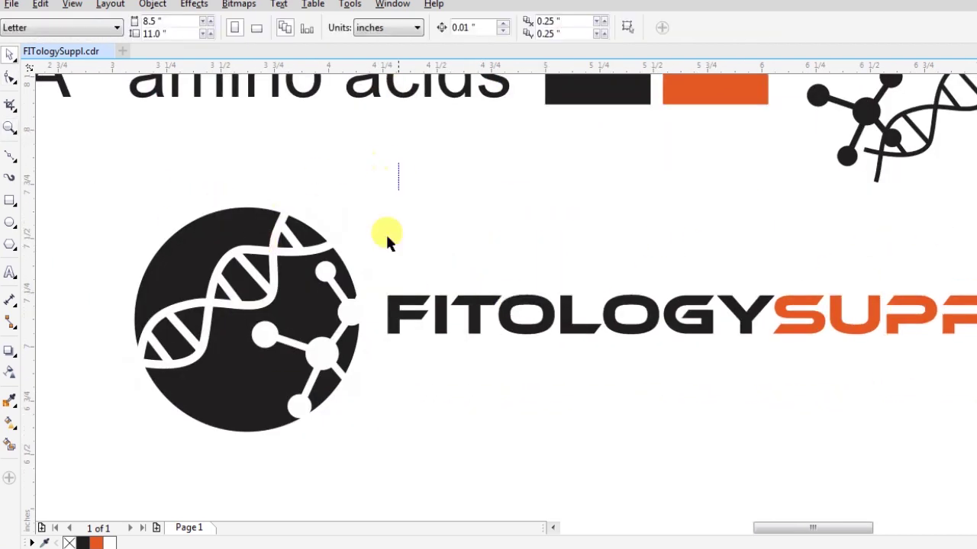
drag(233, 258, 225, 246)
Enlarge and tilt the molecule inside the circle.
mouse_move(312, 261)
mouse_down()
mouse_move(307, 279)
mouse_move(338, 235)
mouse_up()
click(338, 252)
drag(344, 272, 356, 277)
click(332, 323)
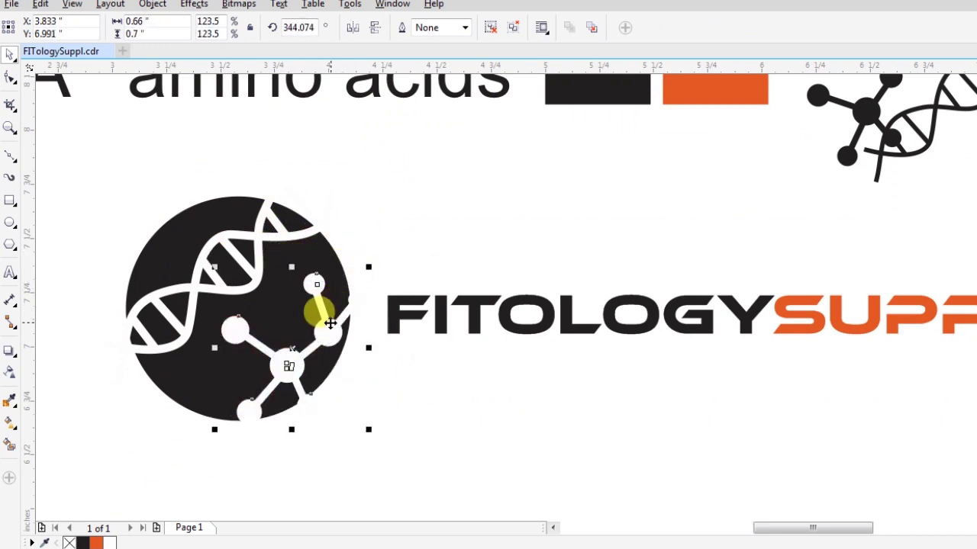
Reposition the helix across the circle's top, convert it to curves, and fill the circle's lower part orange.
click(283, 218)
drag(283, 215, 292, 231)
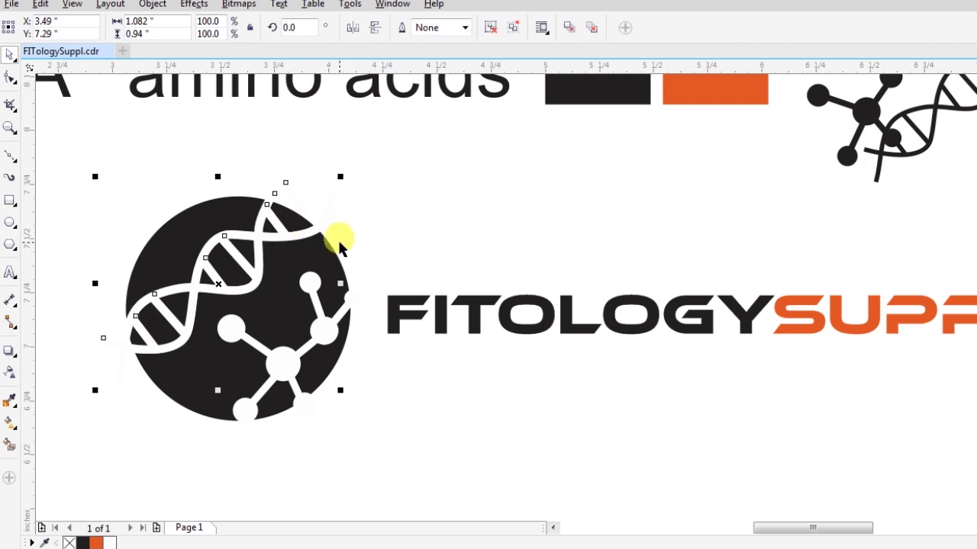
click(543, 29)
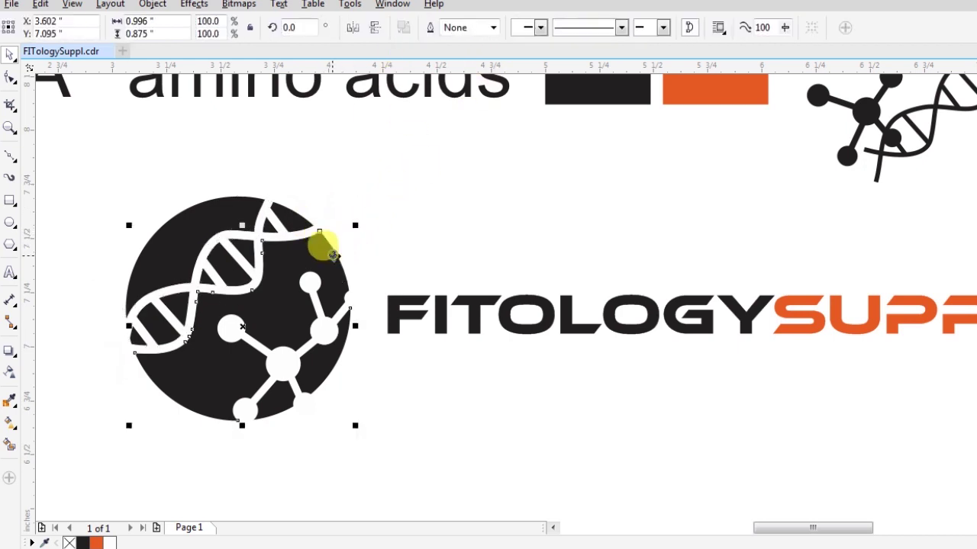
click(495, 218)
scroll(345, 282, down, 3)
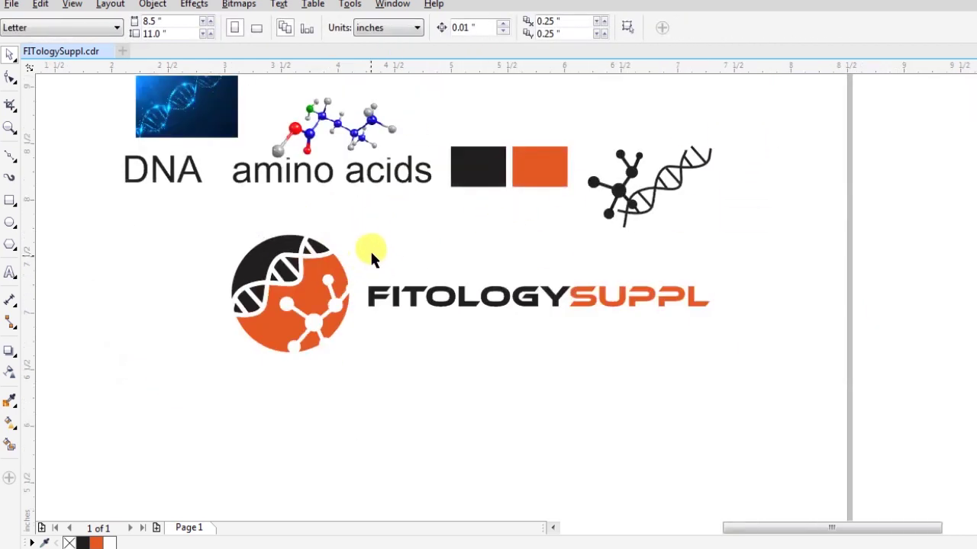
Move the FITOLOGYSUPPL wordmark below the circle emblem.
click(251, 349)
key(h)
drag(389, 309, 451, 181)
key(space)
click(356, 327)
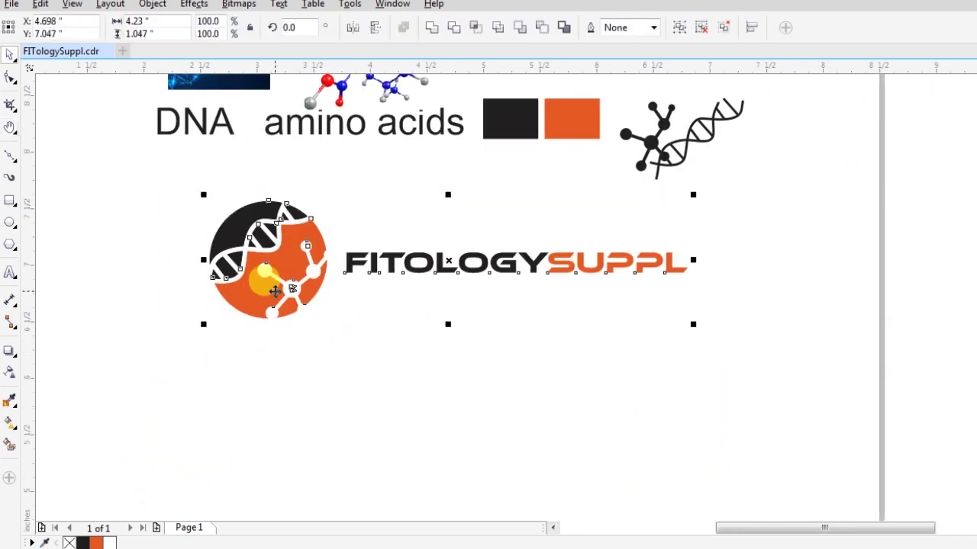
ctrl+click(356, 327)
drag(356, 327, 187, 432)
Centre-align the wordmark with the circle emblem and zoom in on the logo.
click(296, 365)
shift+click(349, 447)
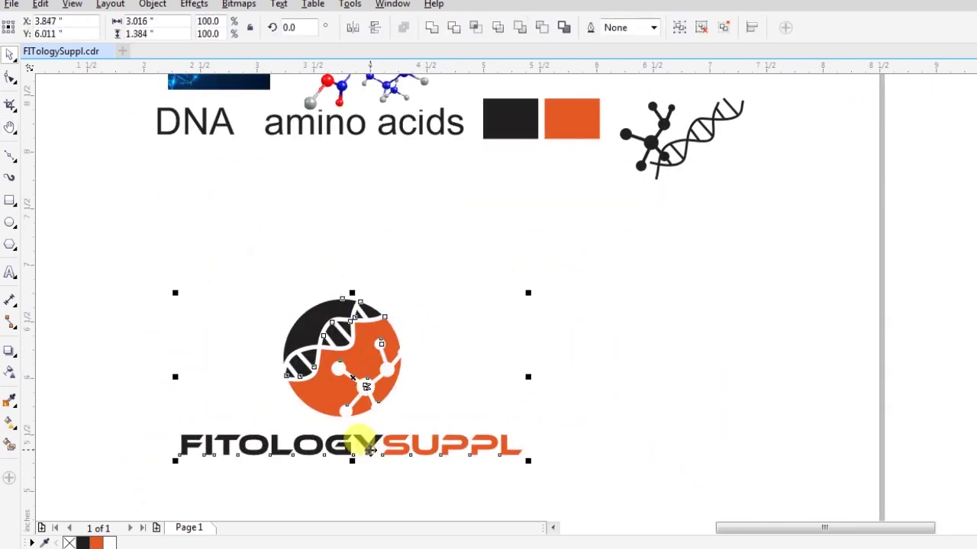
key(c)
key(z)
scroll(517, 298, up, 5)
scroll(546, 316, up, 8)
scroll(227, 299, down, 10)
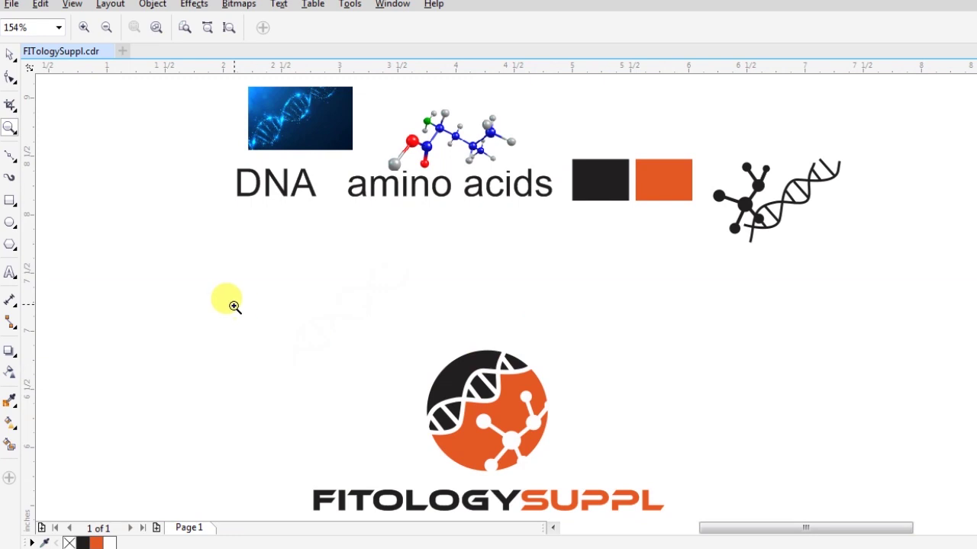
scroll(529, 272, up, 2)
scroll(501, 279, up, 3)
scroll(501, 280, down, 3)
key(space)
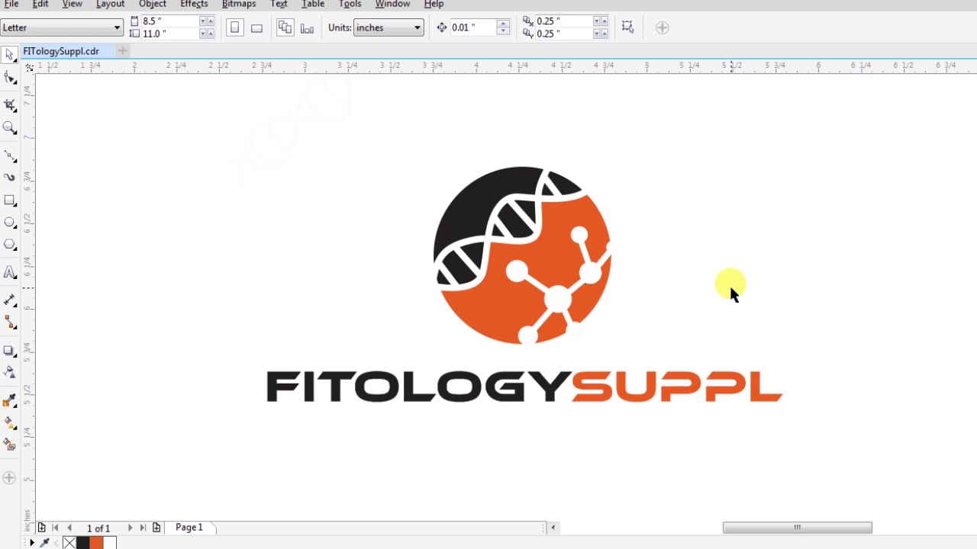
key(F7)
Draw a white ellipse with no outline over the logo's top half.
drag(403, 124, 676, 268)
click(110, 543)
right_click(69, 543)
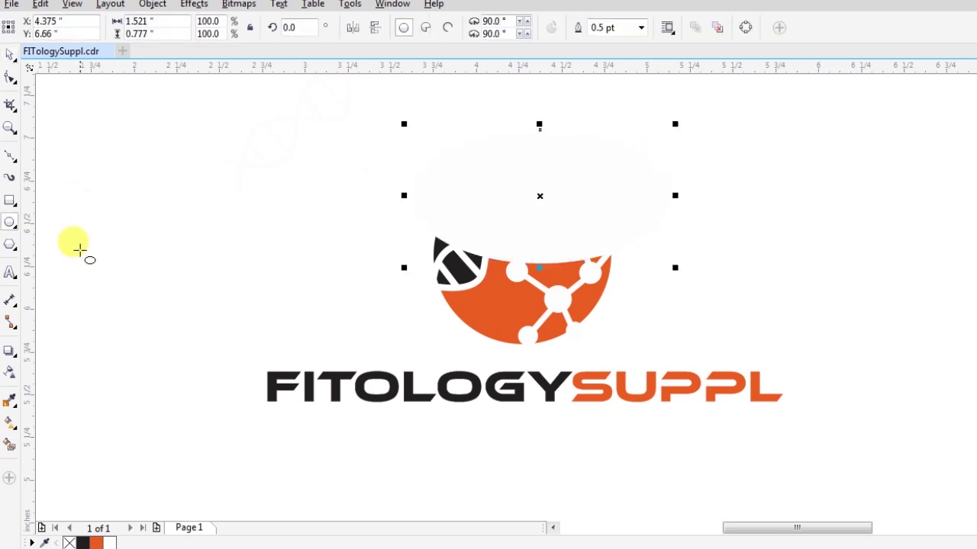
Give the ellipse a linear transparency fade and rotate it into a glossy highlight.
click(10, 372)
drag(511, 353, 545, 179)
drag(569, 125, 593, 244)
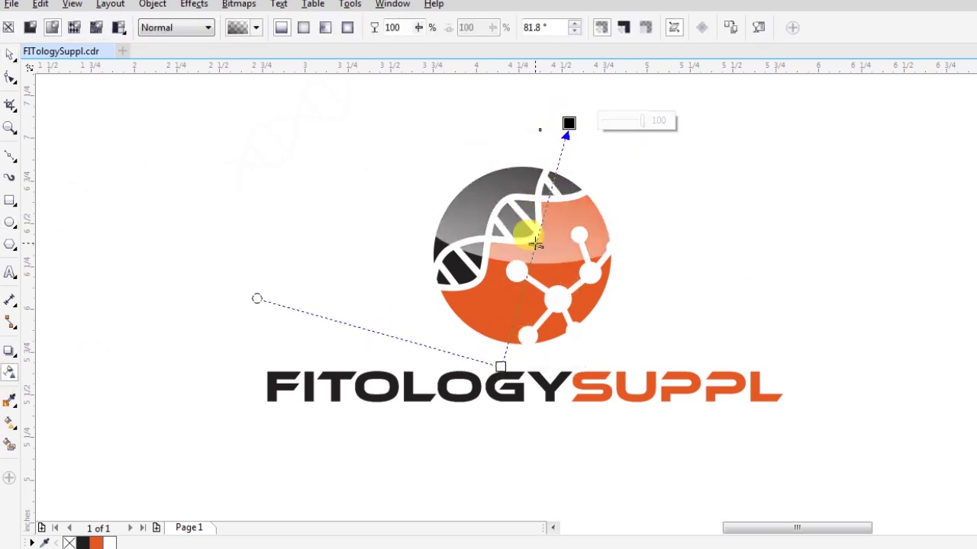
key(space)
click(562, 233)
mouse_move(674, 124)
mouse_down()
mouse_move(557, 245)
mouse_move(412, 342)
mouse_move(643, 328)
mouse_move(697, 338)
mouse_up()
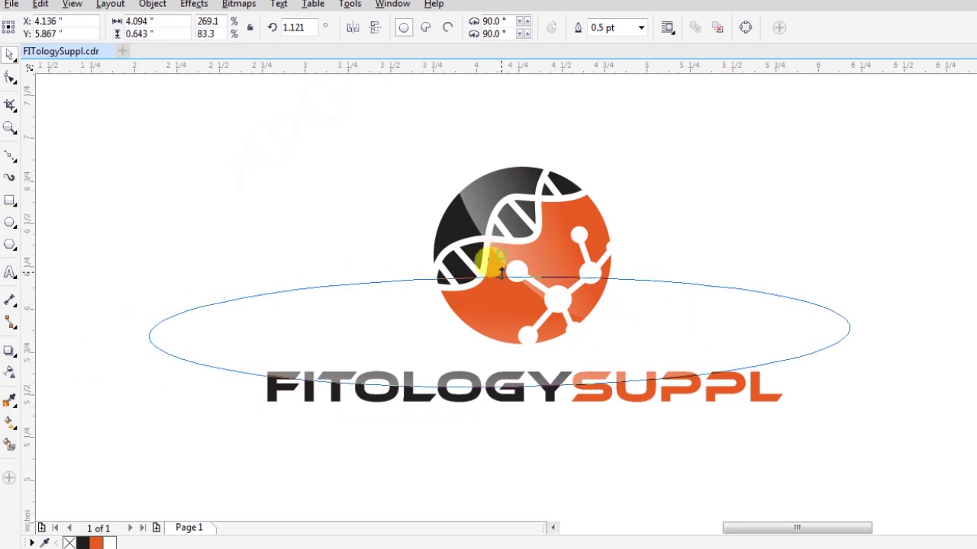
key(z)
drag(167, 165, 681, 415)
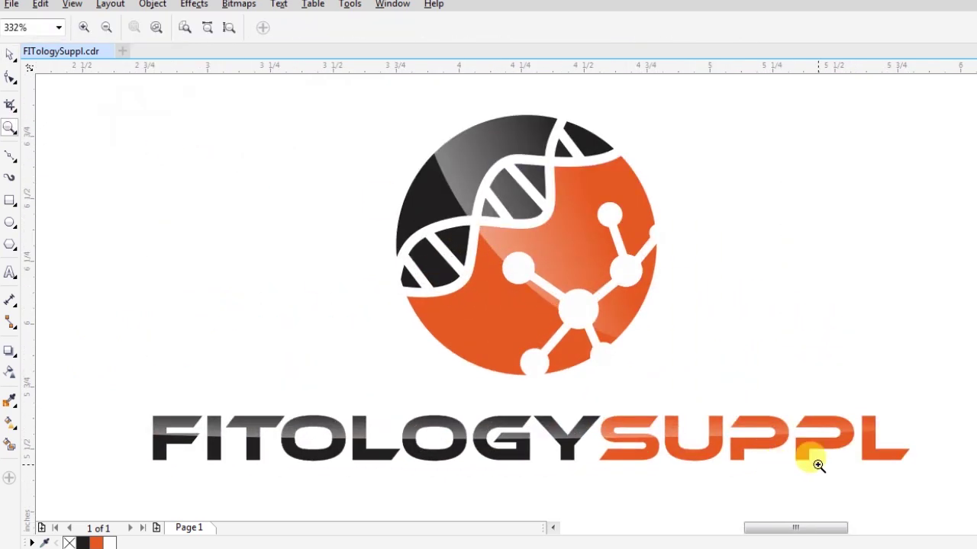